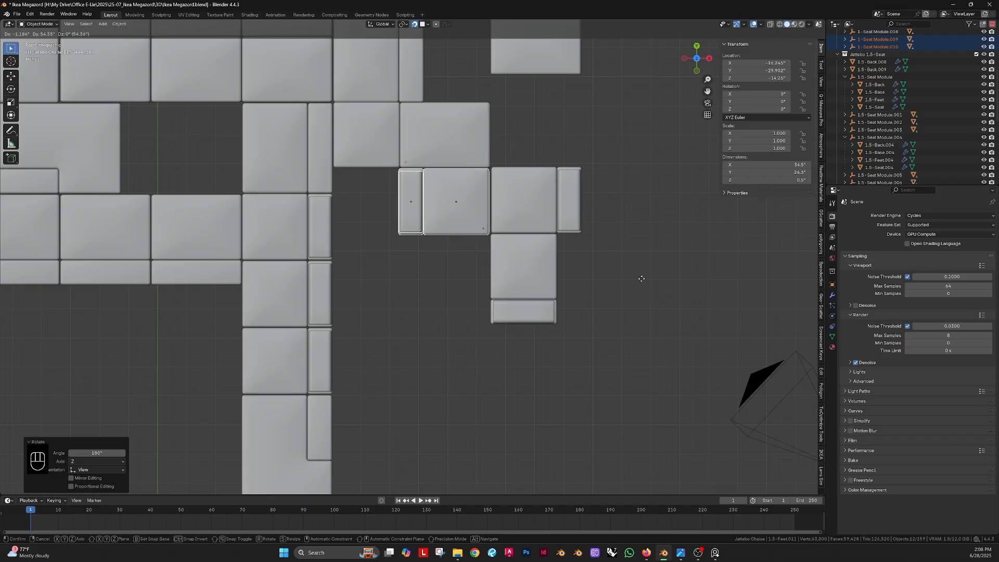
Place the rotated seat module beside its neighbours and shift the adjoining L-shaped pair of modules flush against it
left_click(641, 278)
left_click_drag(625, 360, 512, 150)
key("g")
left_click(648, 240)
middle_click_drag(570, 323, 591, 278, "shift")
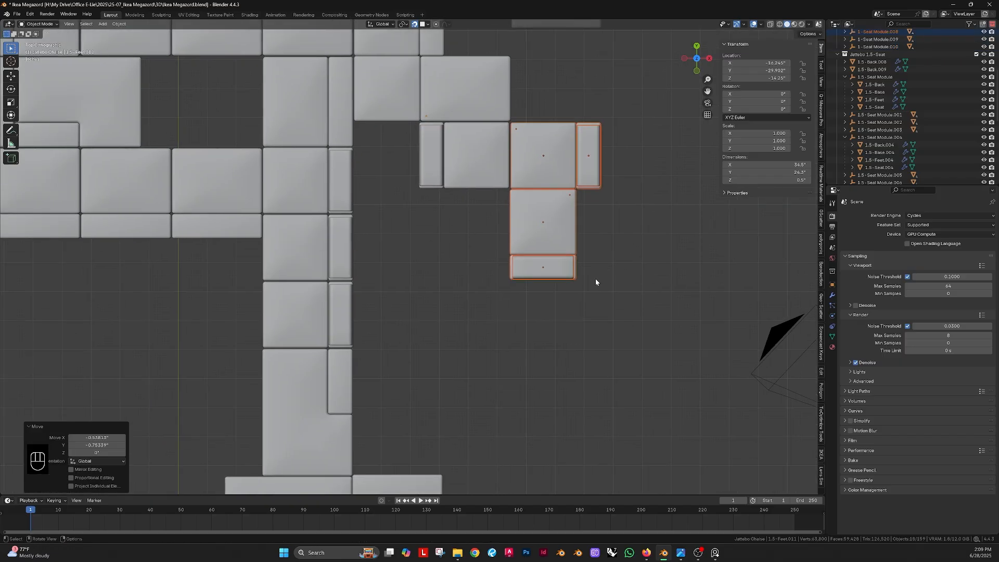
Make linked duplicates of the one-seat modules, placing a two-seat corner pair above the upper end of the staggered row
left_click_drag(427, 204, 508, 170)
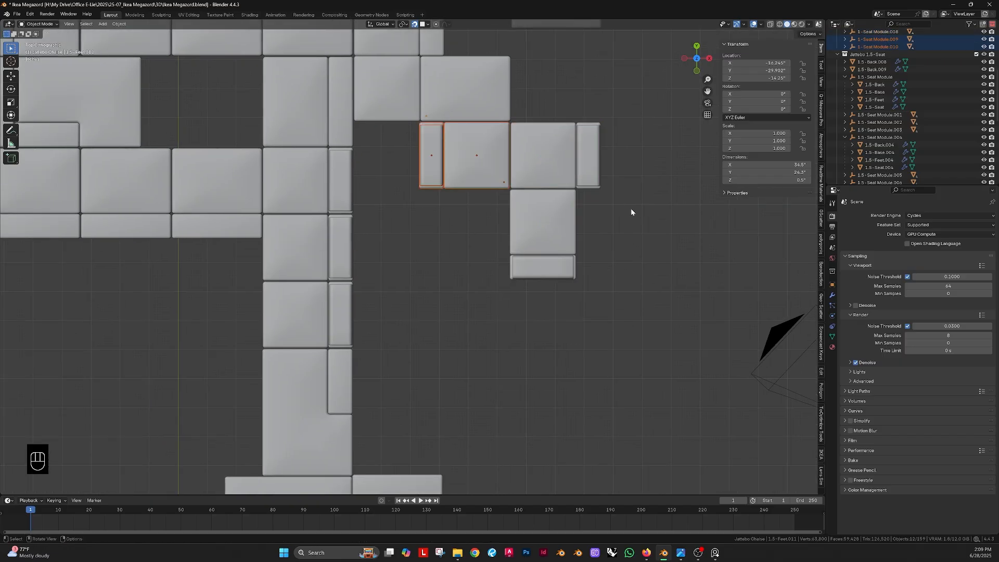
key("alt+d")
key("alt+d")
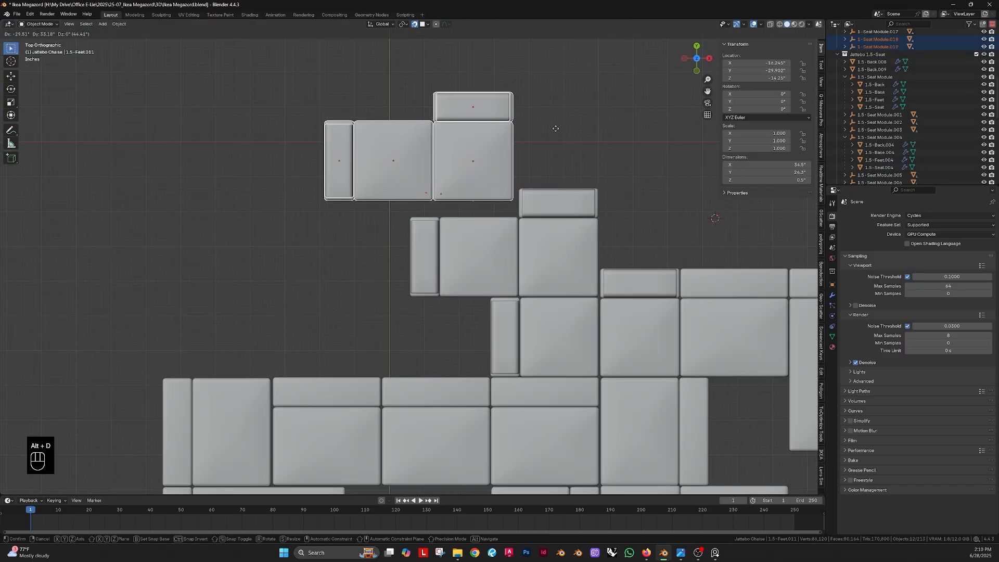
left_click(560, 136)
key("g")
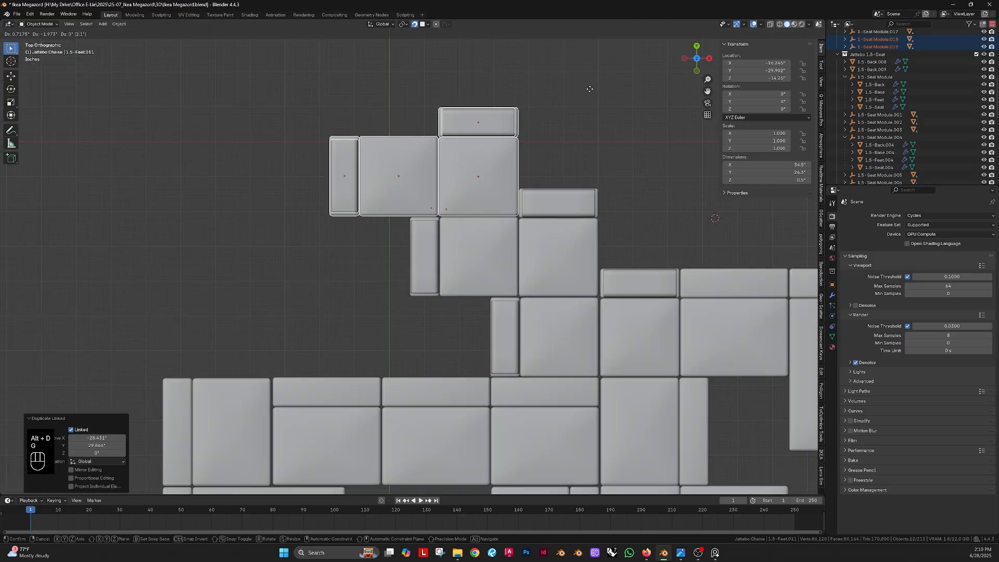
left_click(589, 89)
Fine-tune the duplicated corner pair's position until its edges sit flush against the staggered row
scroll(488, 117, "up", 3)
middle_click_drag(565, 201, 517, 162, "shift")
scroll(497, 106, "up", 2)
key("g")
middle_click(525, 112)
left_click(552, 120)
scroll(530, 140, "down", 4)
scroll(518, 162, "up", 4)
key("g")
left_click(578, 157)
Make another linked duplicate of the two-seat corner pair and align it one step further up the staggered row
scroll(572, 167, "down", 3)
key("alt+d")
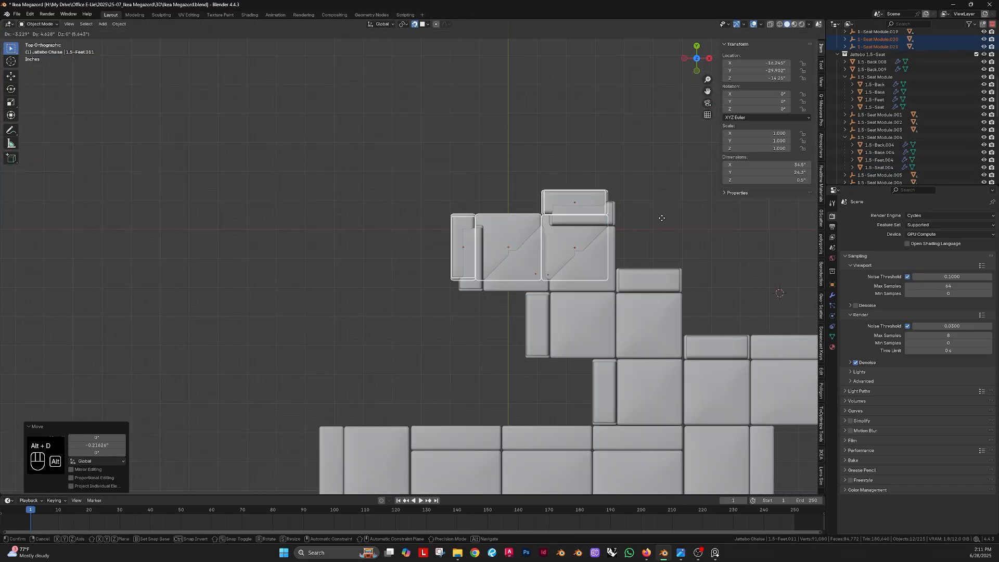
left_click(584, 150)
scroll(559, 144, "up", 7)
middle_click_drag(554, 198, 572, 62, "shift")
key("g")
left_click(588, 96)
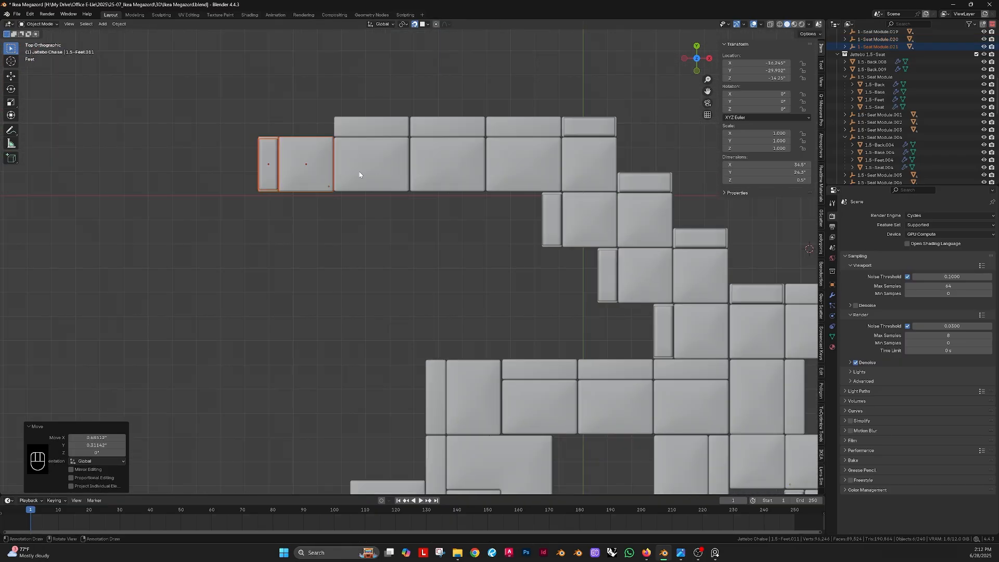
Make a linked duplicate of the seat module ending the uppermost row, moving it straight down along Y
key("alt+d")
middle_click(360, 245)
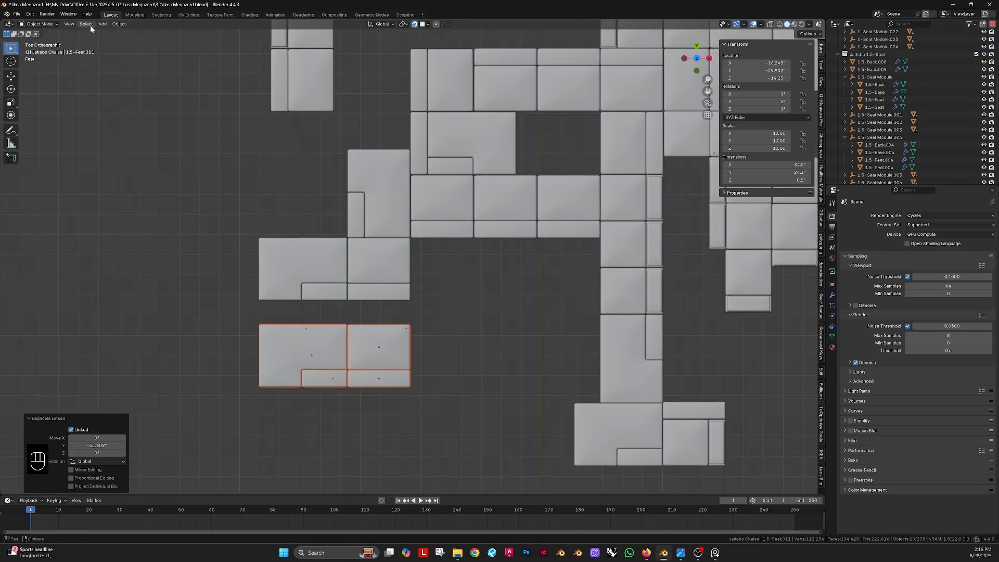
Mirror the duplicated chaise and seat pair along Y and move it along Y flush against the original pair
left_click(120, 25)
mouse_move(145, 49)
left_click(208, 67)
scroll(446, 353, "up", 2)
key("g")
middle_click(450, 348)
left_click(464, 333)
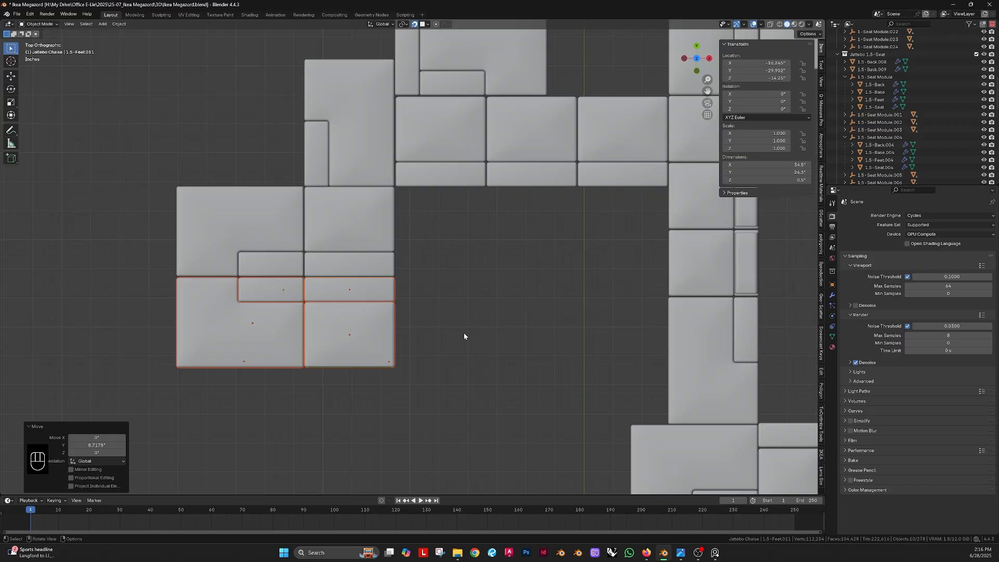
scroll(369, 321, "down", 3)
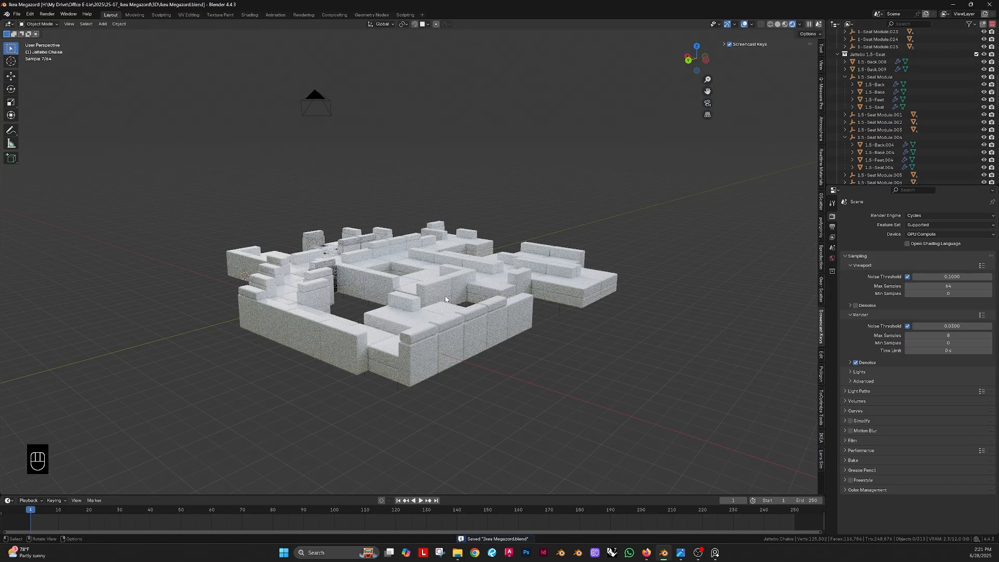
Place a headrest cushion on the lowest modules of the lower seating cluster in the top view
scroll(446, 300, "up", 2)
middle_click_drag(446, 299, 261, 289)
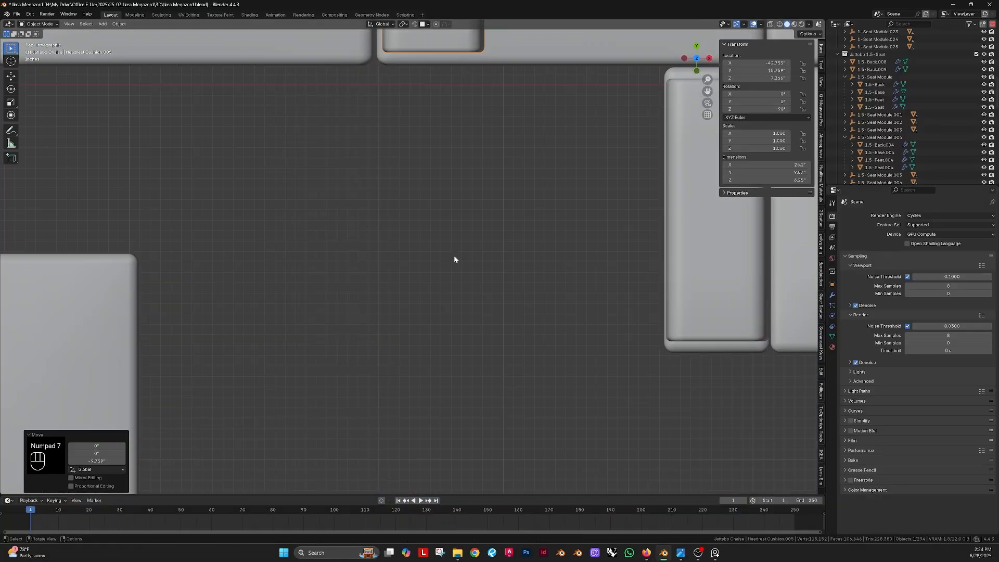
scroll(454, 255, "down", 5)
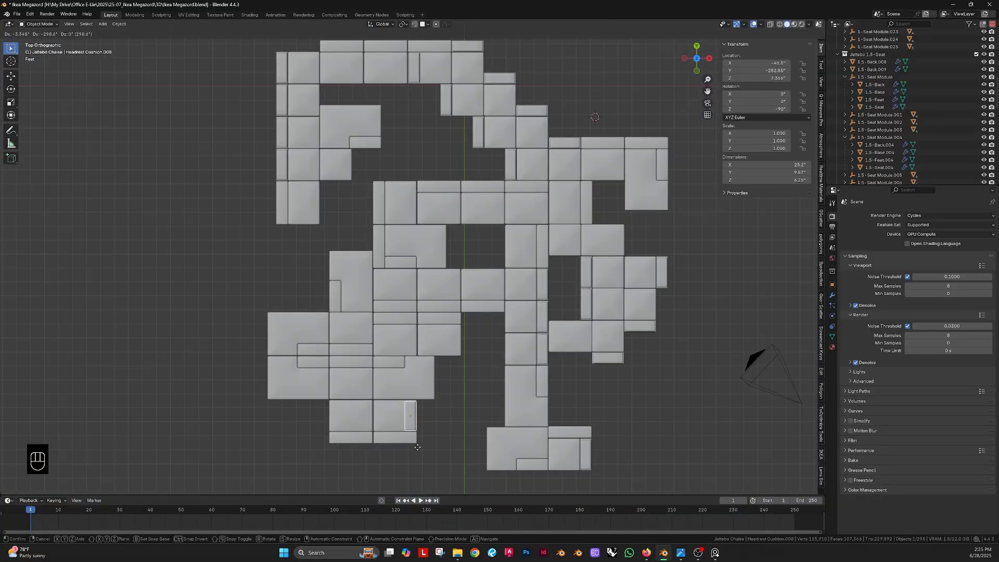
left_click(359, 468)
scroll(301, 290, "up", 3)
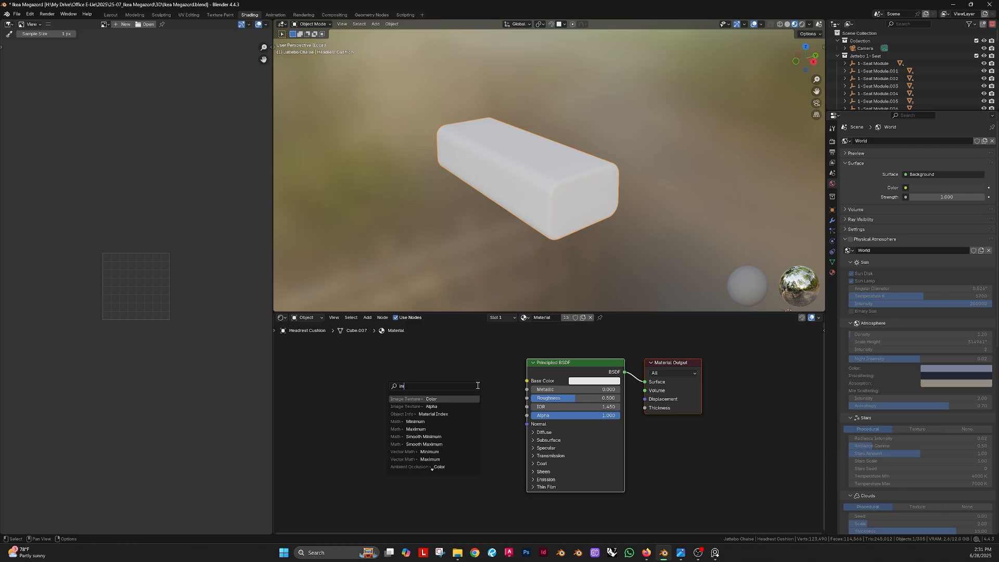
Add an Image Texture node to the cushion's material and load Kvadrat Phlox 213.jpg
key("Return")
left_click(430, 420)
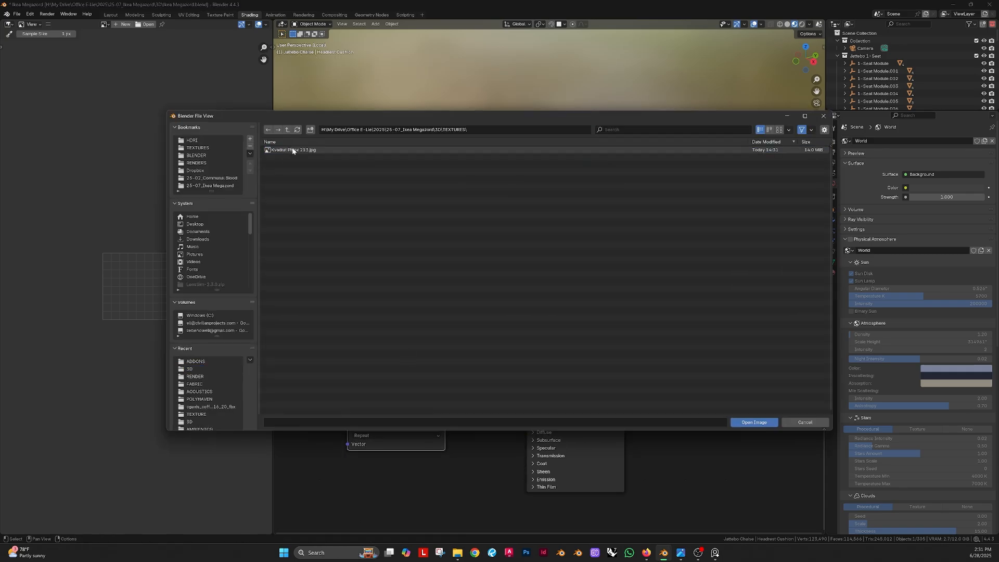
double_click(302, 155)
Add Texture Coordinate and Mapping nodes to the fabric image and connect a Value node to the mapping scale
key("ctrl+t")
middle_click_drag(439, 398, 612, 363)
left_click_drag(473, 449, 364, 458)
left_click(372, 464)
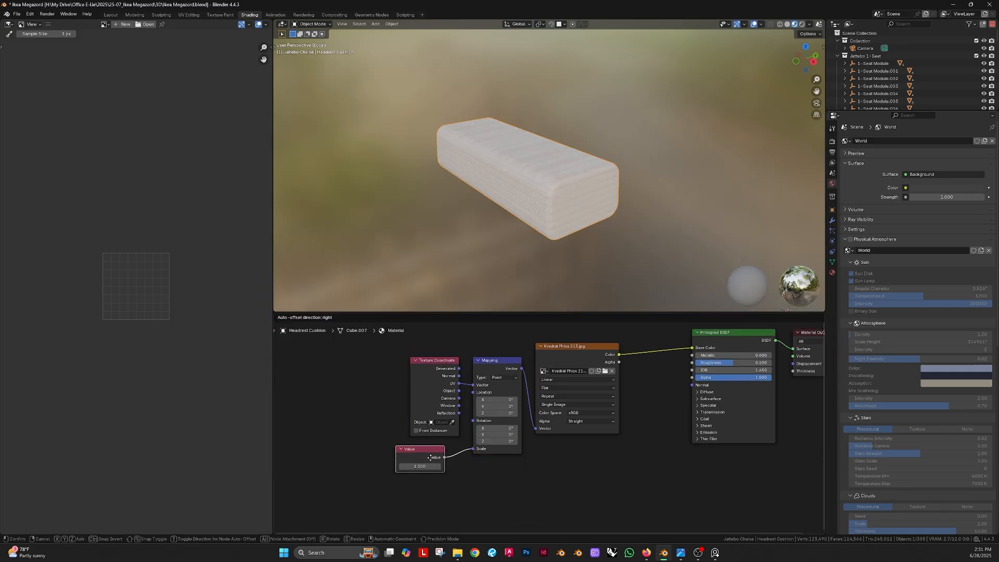
Remap the headrest cushion's UVs in Edit Mode, then return to Object Mode
key("Tab")
key("u")
left_click(564, 255)
key("Tab")
scroll(576, 213, "up", 2)
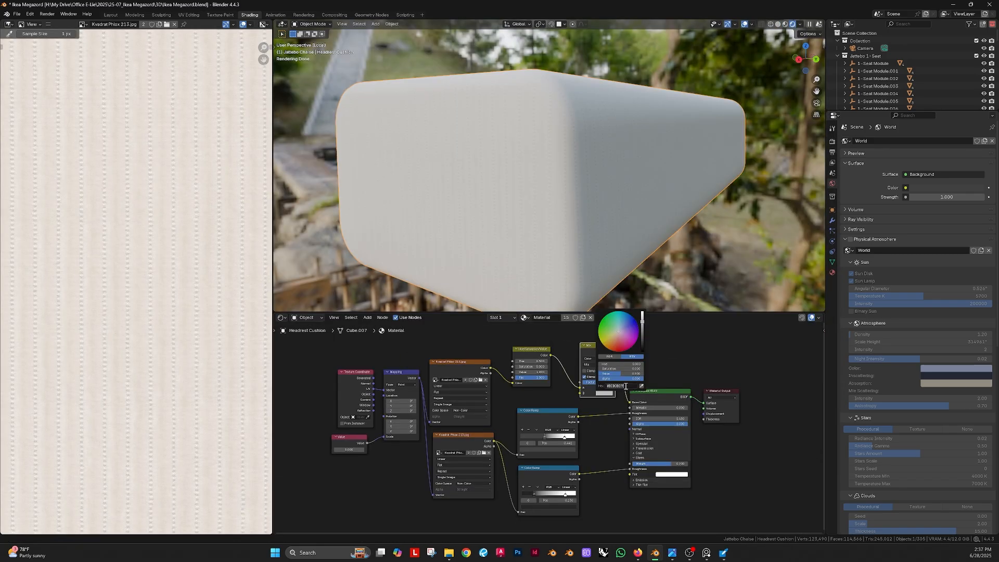
Switch the fabric tint's mix node from Multiply to the Color blending mode
scroll(609, 411, "up", 2)
left_click(597, 364)
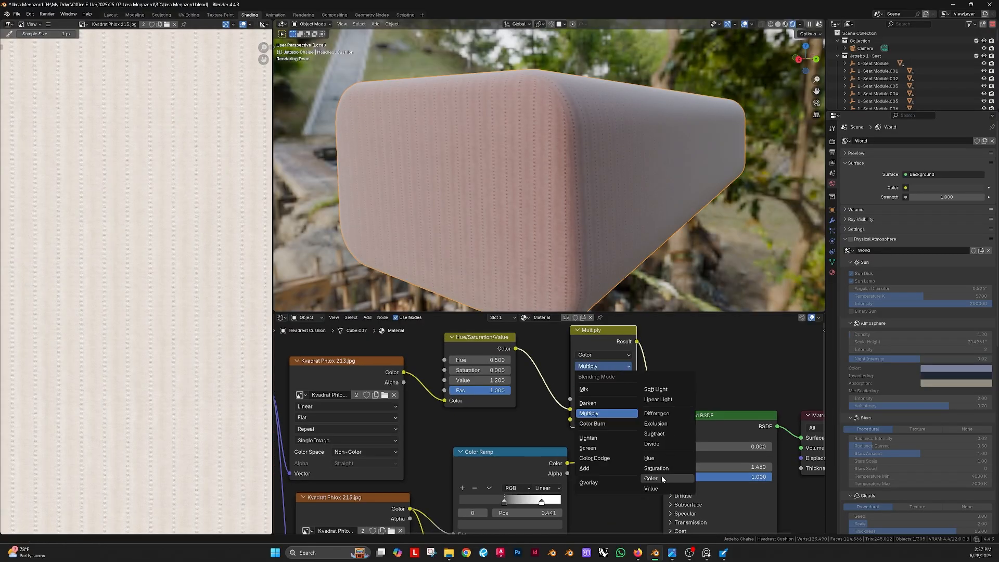
left_click(661, 475)
left_click(595, 354)
left_click(588, 342)
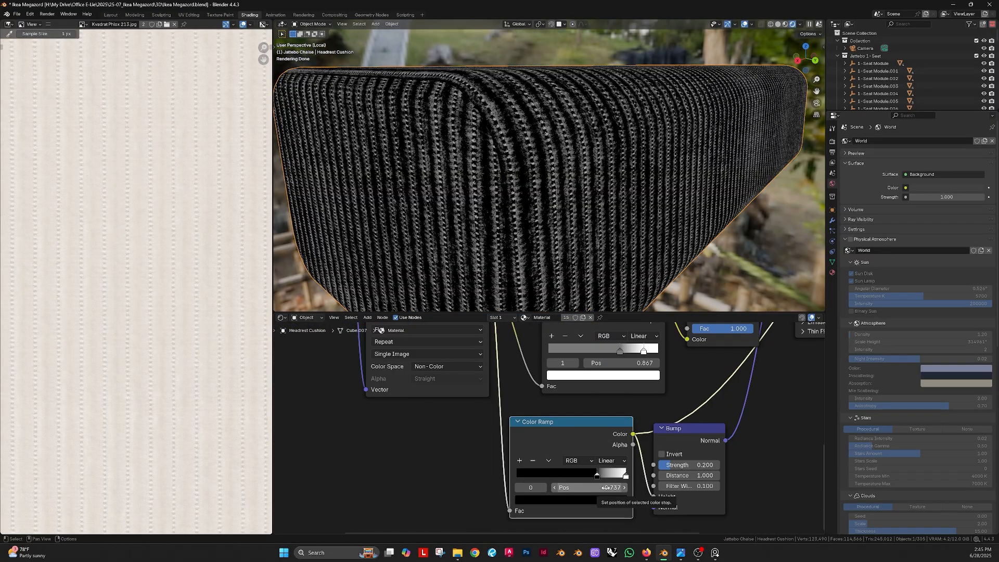
Return to the Layout workspace, leave the cushion's local view and preview the whole seating arrangement in rendered shading
scroll(605, 488, "down", 5)
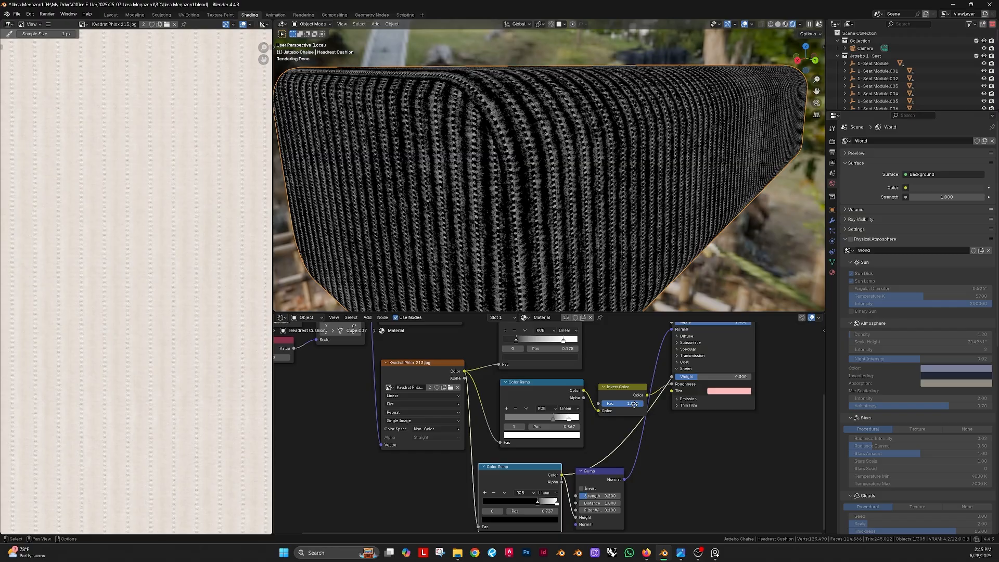
middle_click_drag(512, 166, 524, 169)
scroll(697, 257, "down", 6)
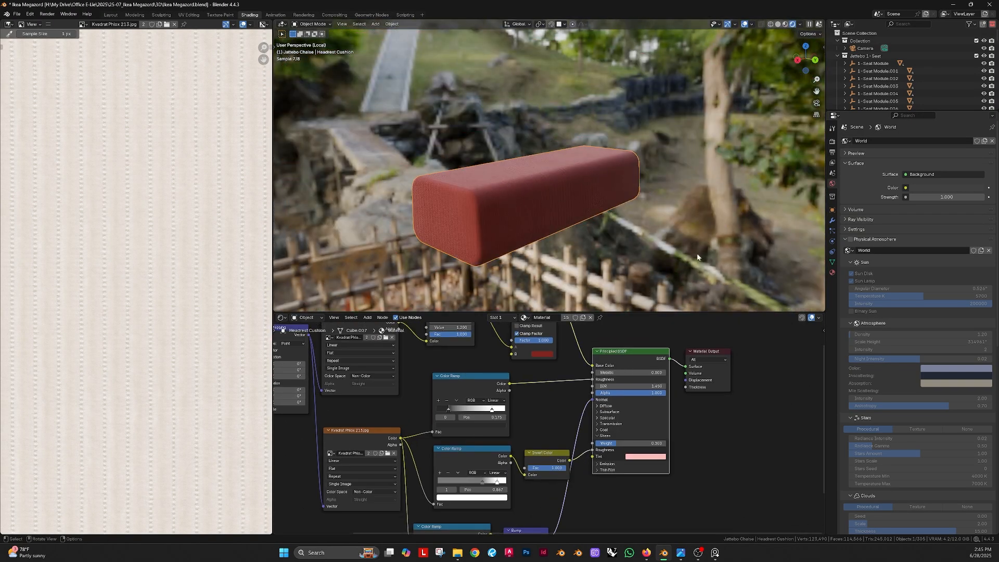
left_click(778, 24)
left_click(111, 14)
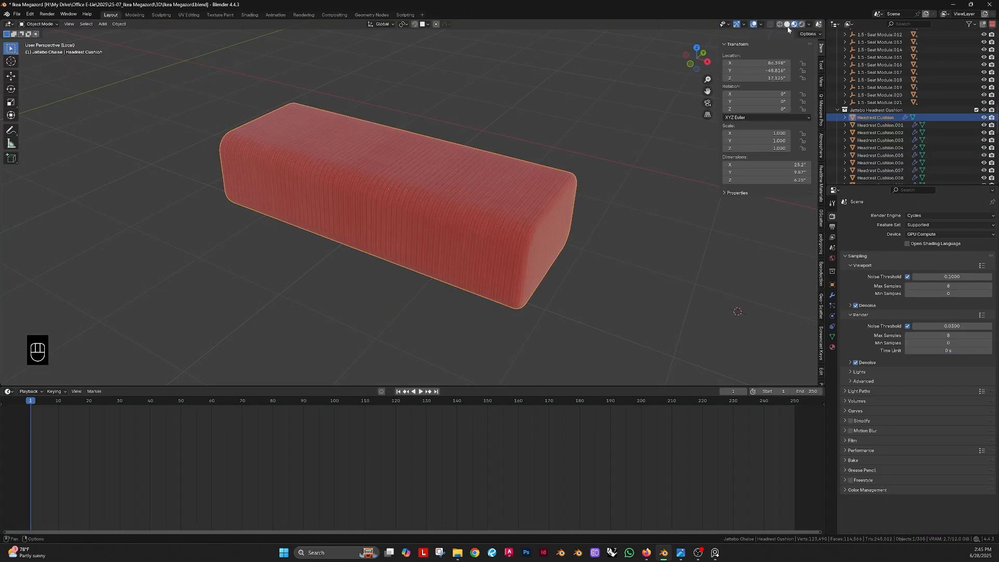
left_click(787, 24)
key("KP_Divide")
left_click(802, 24)
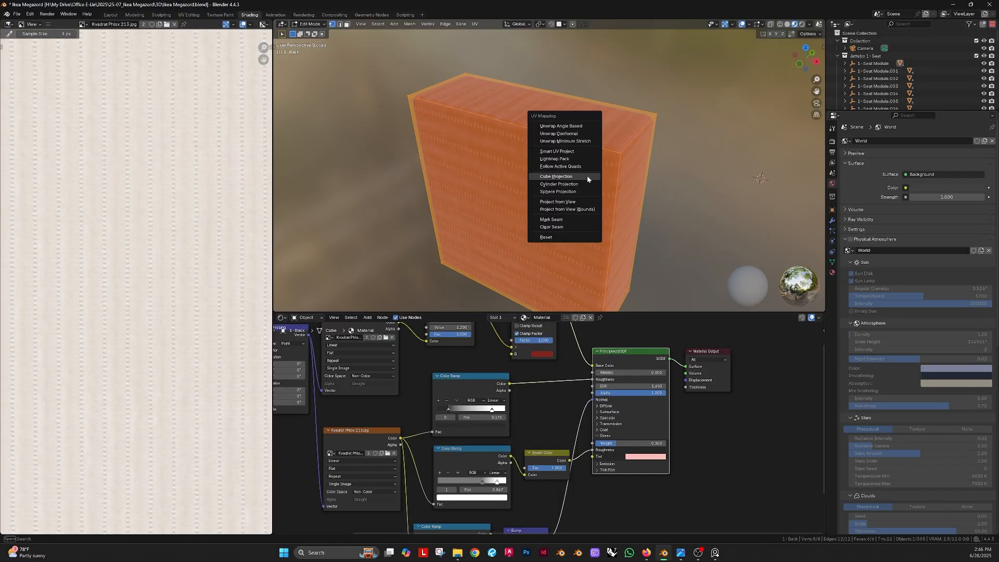
Remap the UVs of the backrest, chaise back, 1.5-seat cushion and base meshes using Cube Projection
left_click(578, 173)
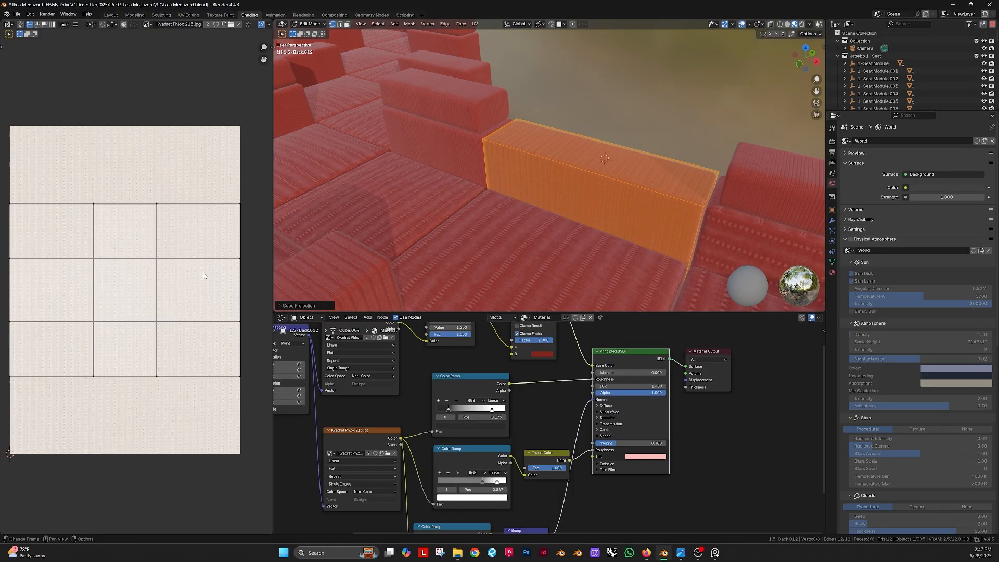
key("a")
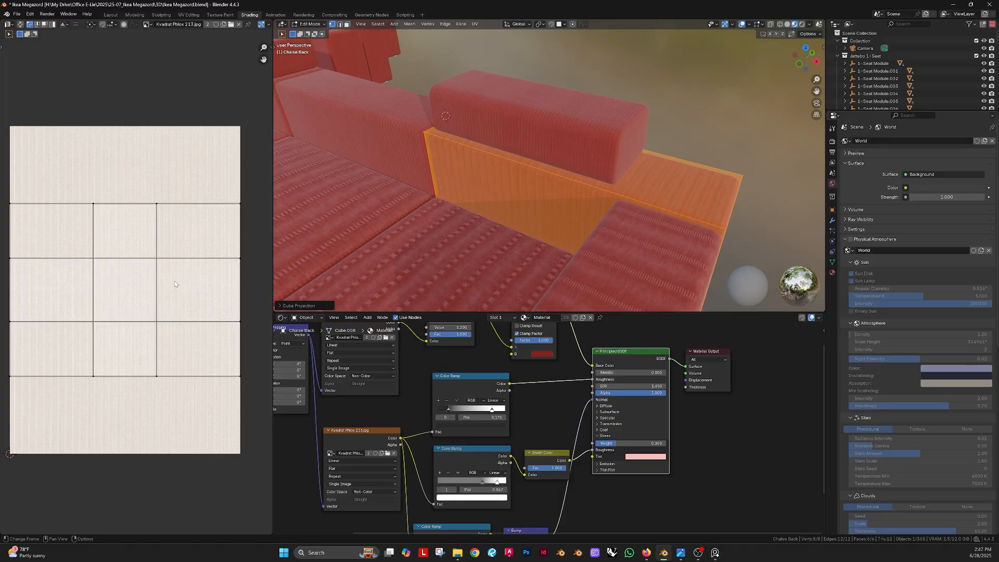
key("a")
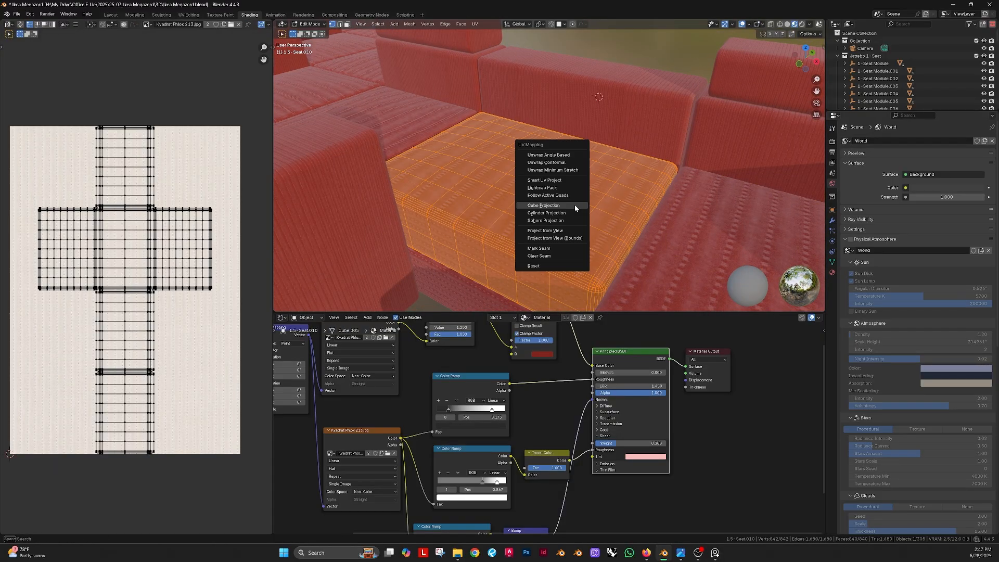
left_click(544, 206)
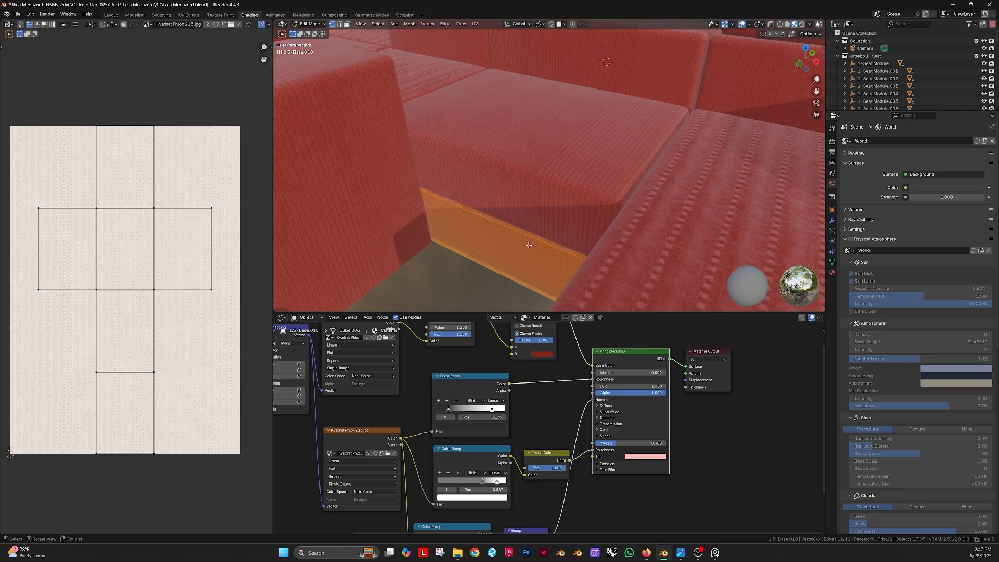
key("a")
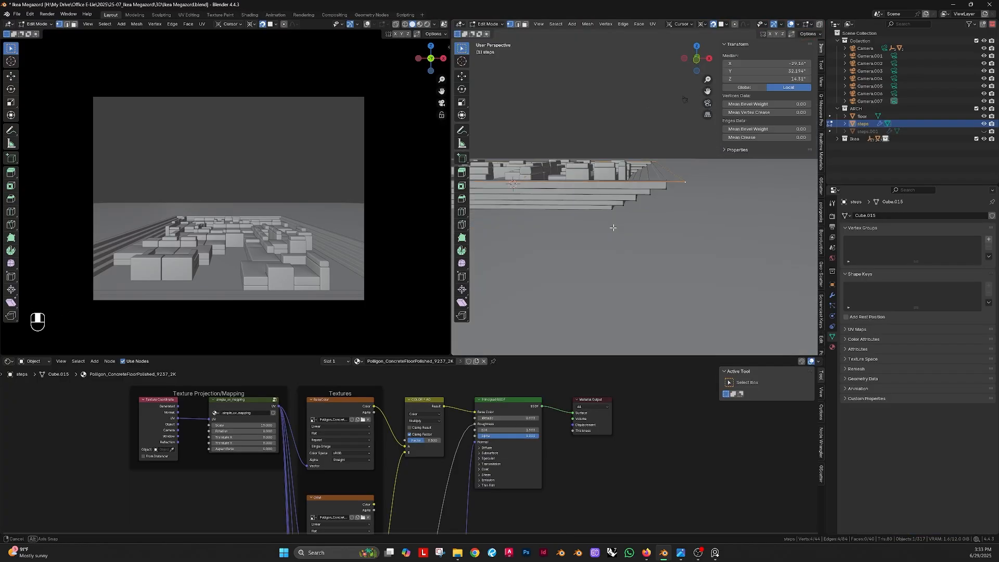
Extrude the perimeter outline of steps.002 upward about 51.64" along Z into walls and adjust the top edges' height
key("e")
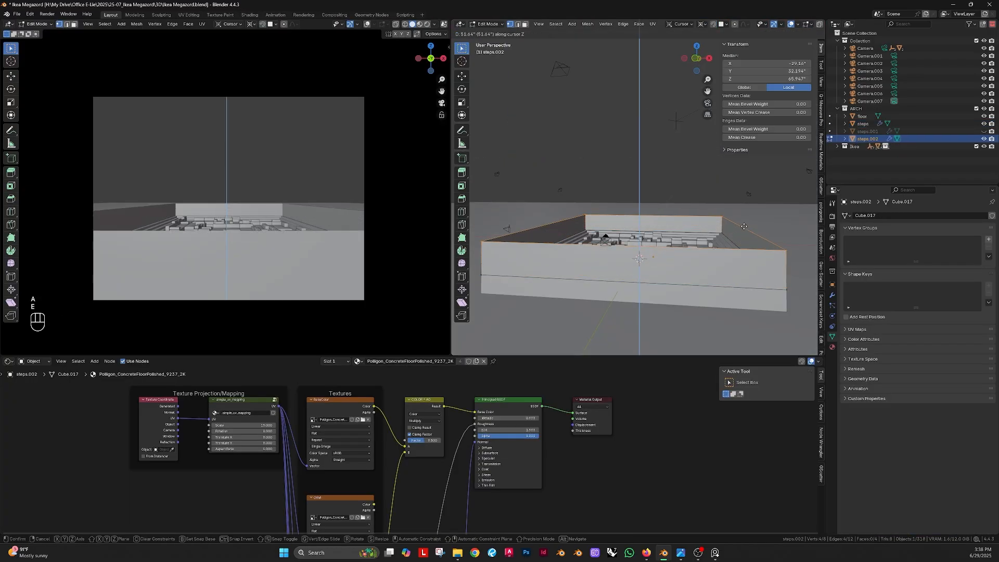
left_click(744, 226)
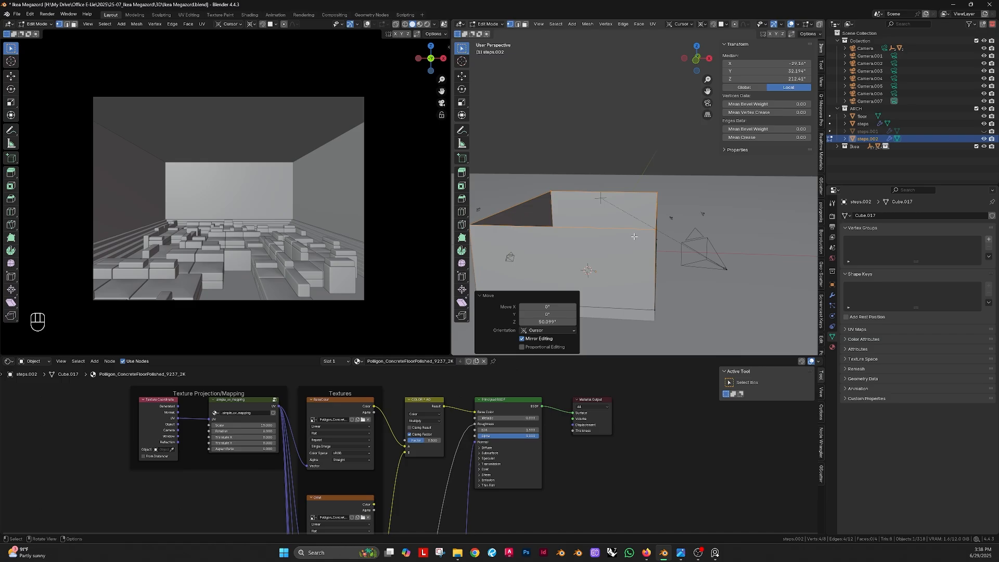
key("g")
key("g")
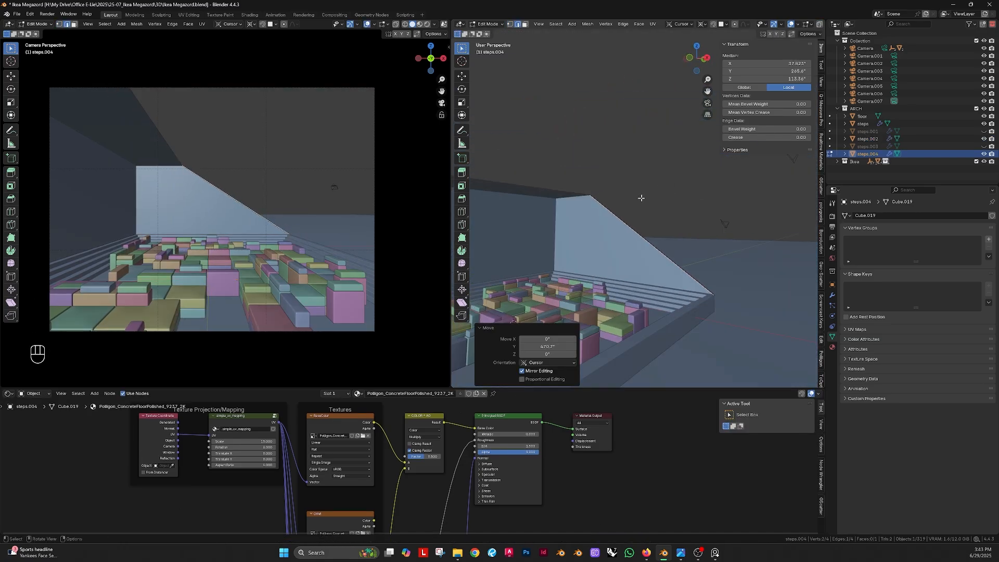
Extrude the sloping roof edge in steps.004 into a solid rafter beam
key("Tab")
key("e")
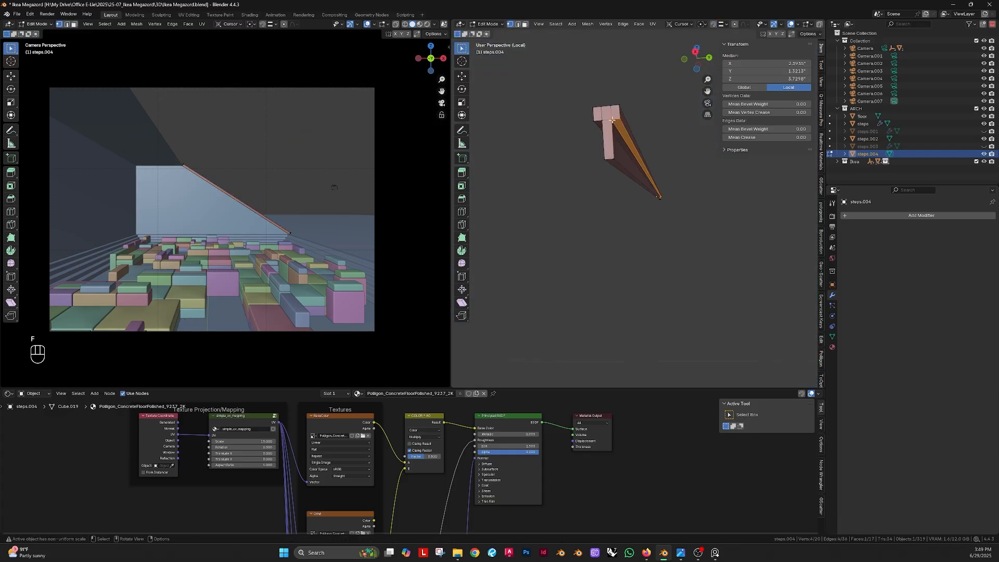
middle_click_drag(675, 248, 640, 188)
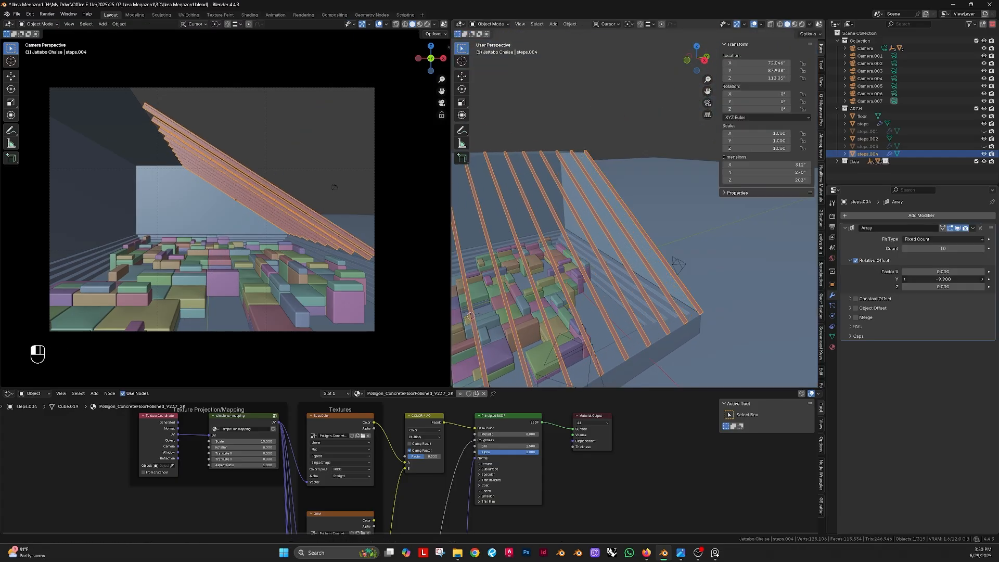
Extrude the end face of steps.005 to form the cross beam at the upper ends of the rafters
key("e")
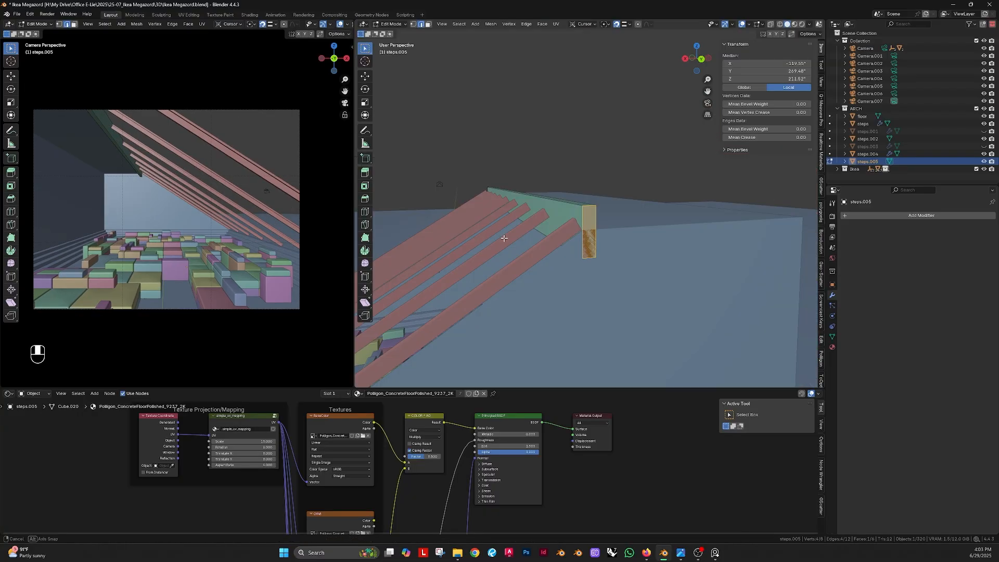
middle_click_drag(587, 223, 642, 205)
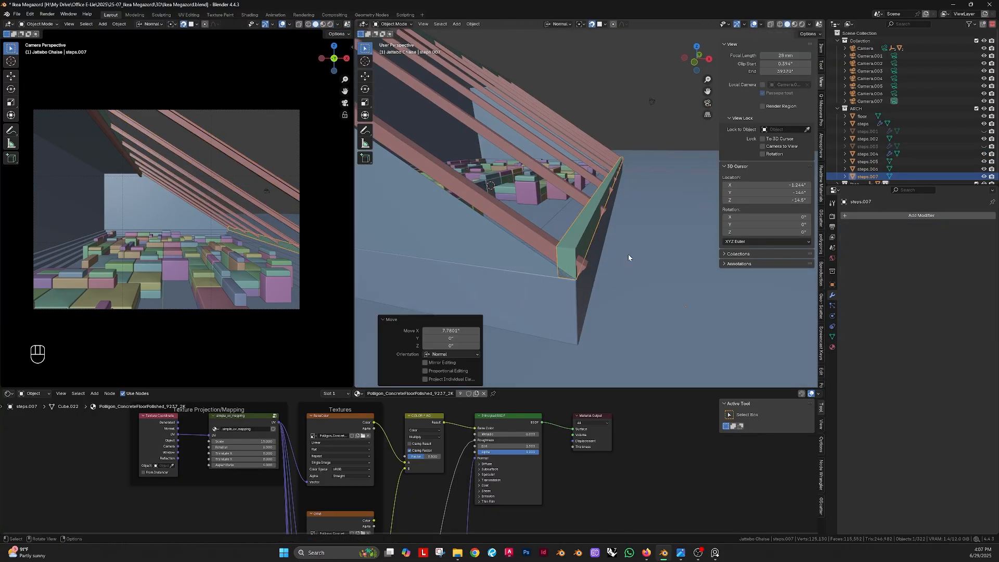
Move the end beam steps.007 along its X axis to line up with the sloped roof frame
key("g")
key("x")
left_click(634, 89)
Show the camera view in rendered shading and view the steps mesh from the top
left_click(330, 24)
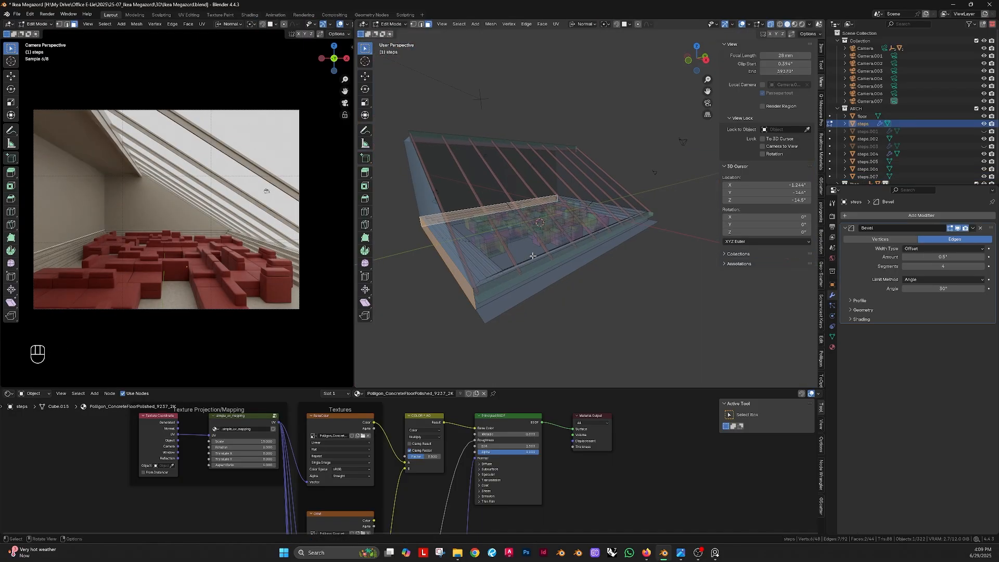
key("KP_7")
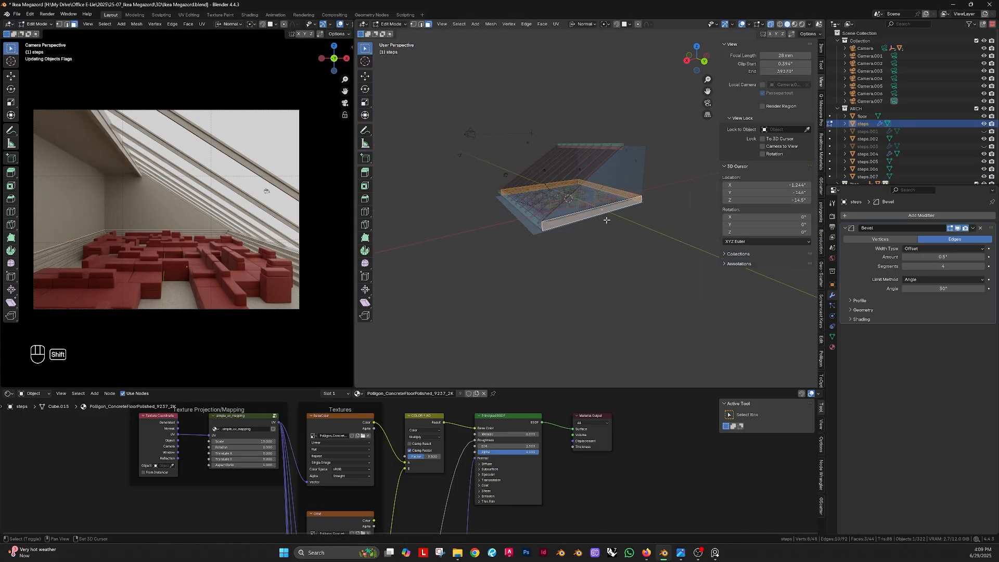
Extrude the selected outer rim of the steps mesh and scale it horizontally with Z locked
key("e")
key("s")
key("shift+z")
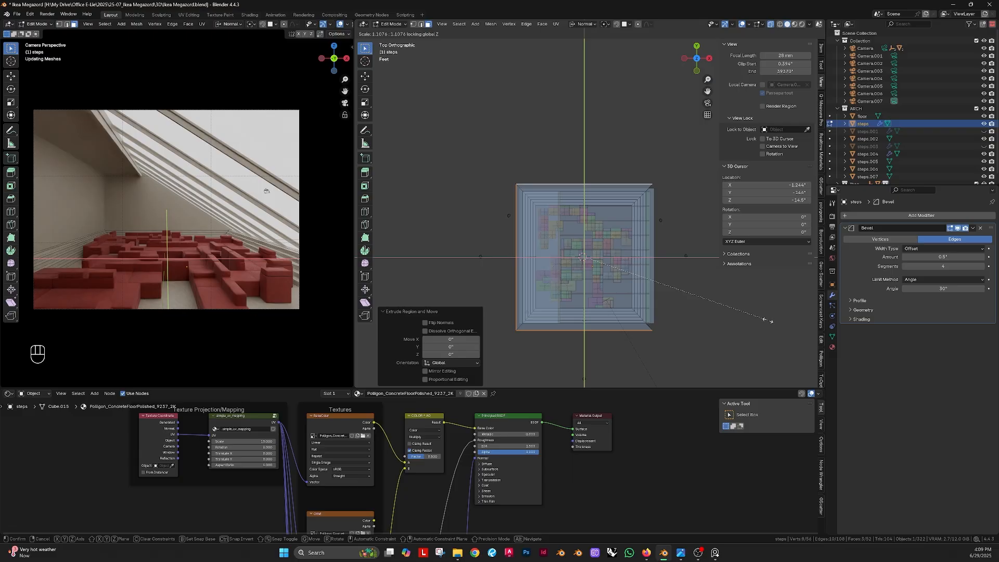
Add one centred loop cut across the flat ceiling panel of steps.002
key("ctrl+r")
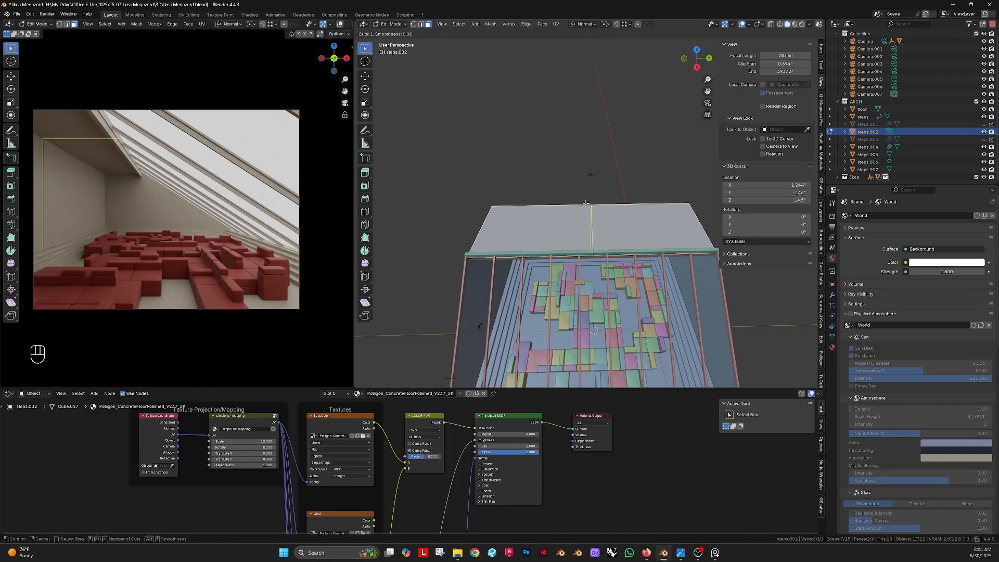
left_click(585, 203)
right_click(587, 203)
middle_click_drag(643, 203, 616, 204, "shift")
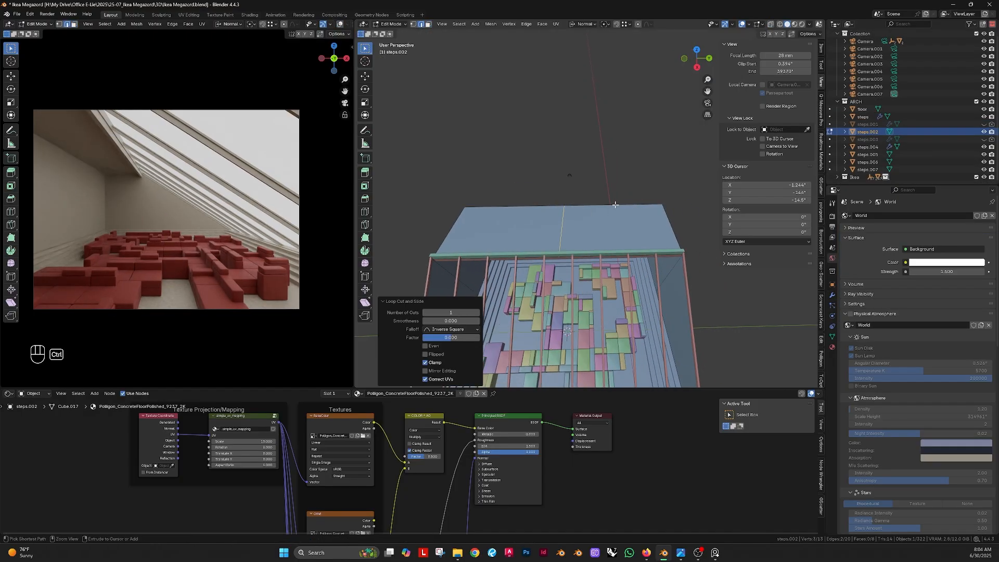
Bevel the centre loop of the steps.002 ceiling into a wide strip running across the panel
key("alt+z")
left_click(563, 208)
key("ctrl+b")
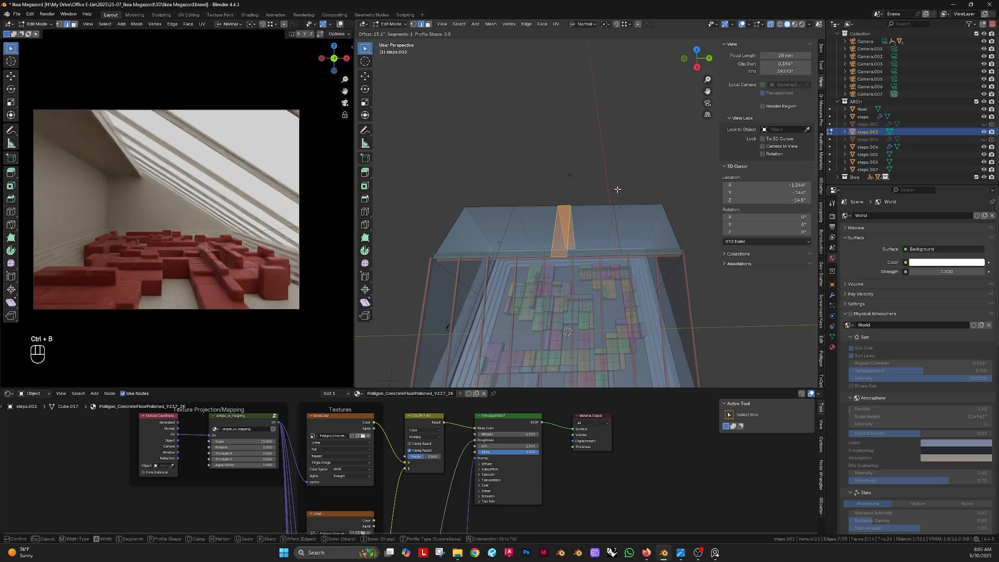
left_click(668, 224)
right_click(671, 228)
key("ctrl+b")
left_click(707, 252)
key("KP_7")
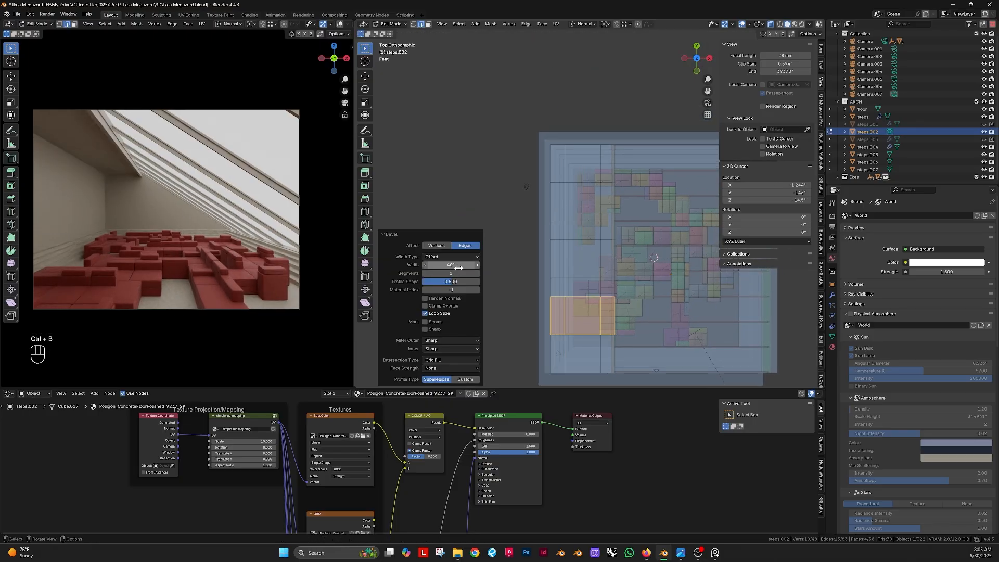
left_click(430, 24)
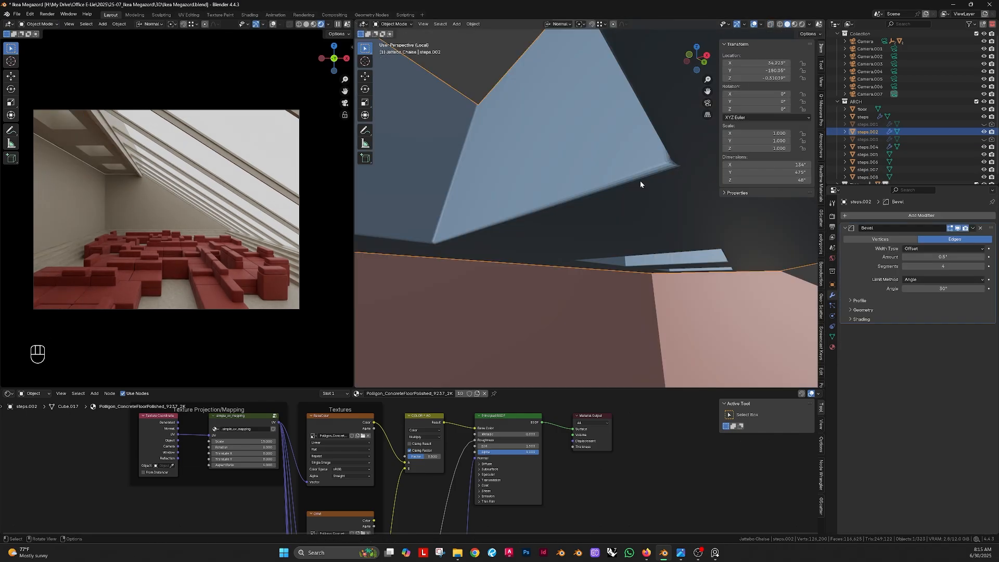
Change the surface shading of the steps.002 ceiling around its skylight opening
right_click(640, 181)
left_click(636, 163)
middle_click_drag(635, 174, 548, 191)
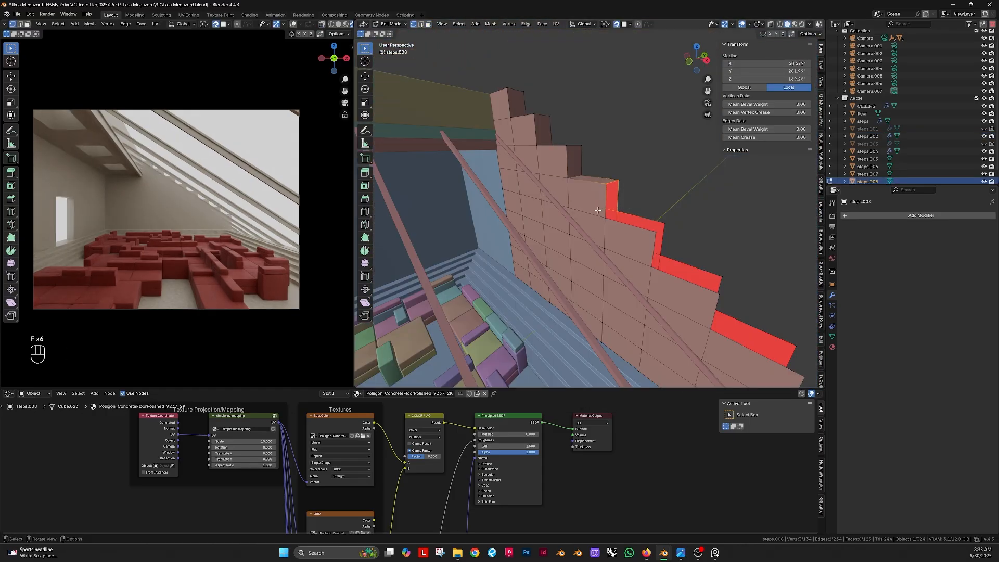
Fill the open faces one by one along the stepped sloping edge of the steps.008 wall
key("f")
key("f")
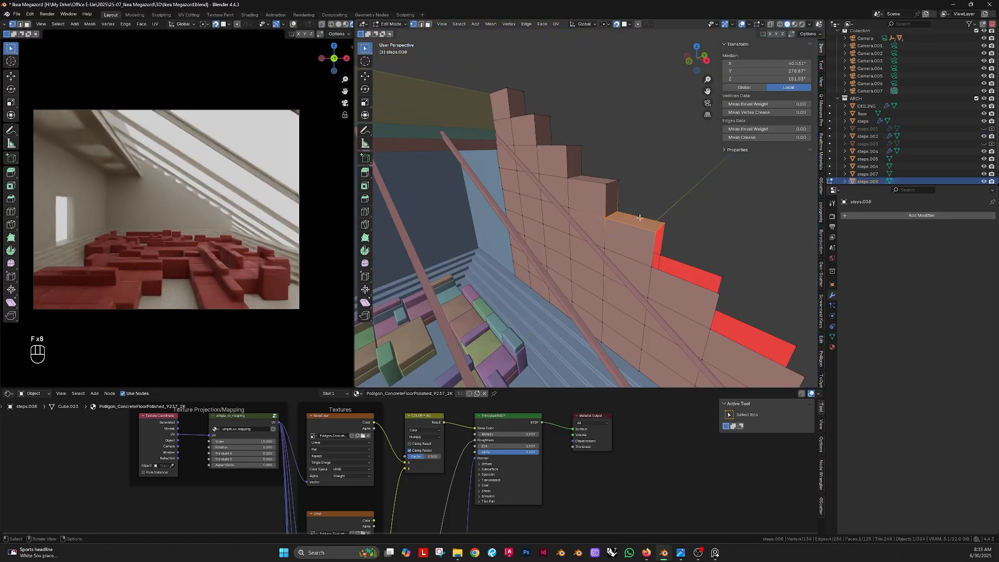
left_click_drag(631, 252, 692, 277)
key("f")
middle_click_drag(687, 278, 613, 192, "shift")
key("f")
left_click_drag(618, 170, 657, 239)
key("f")
key("f")
middle_click_drag(749, 299, 654, 218, "shift")
key("f")
left_click_drag(587, 208, 719, 262)
key("f")
middle_click_drag(702, 265, 722, 245)
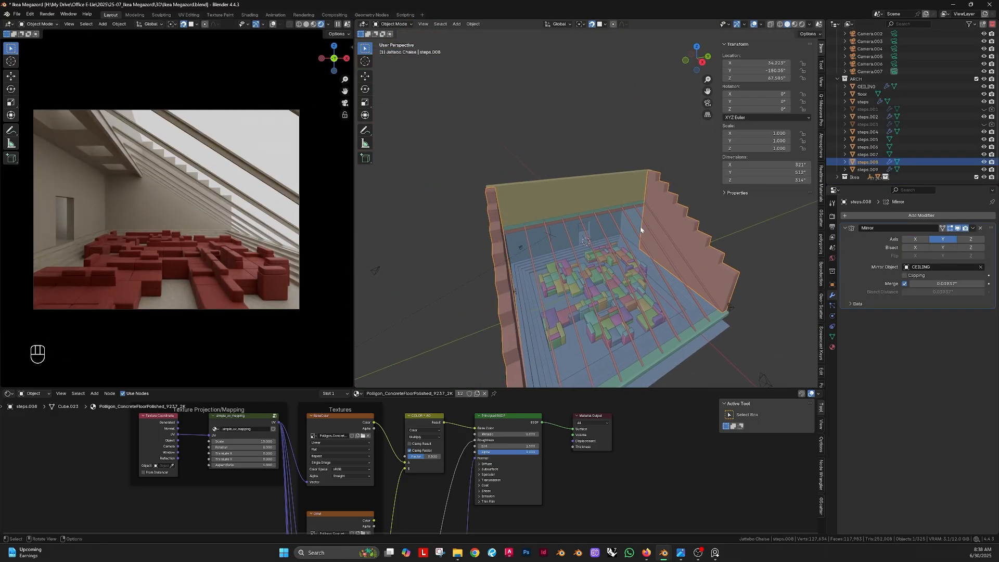
Rename the rafter array steps.004 as Window Mullions and select the stepped wall steps.008
middle_click_drag(641, 229, 645, 255)
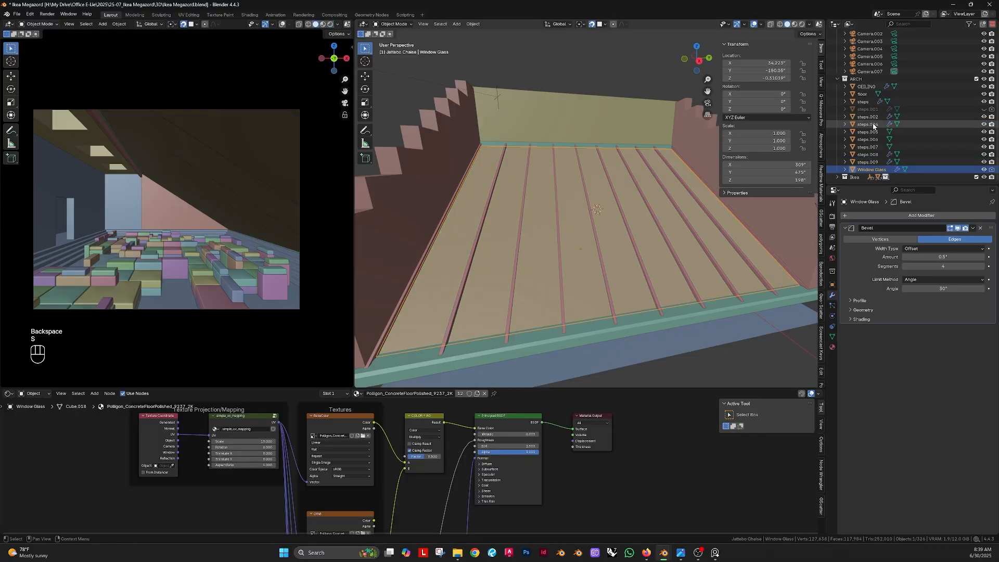
left_click(867, 125)
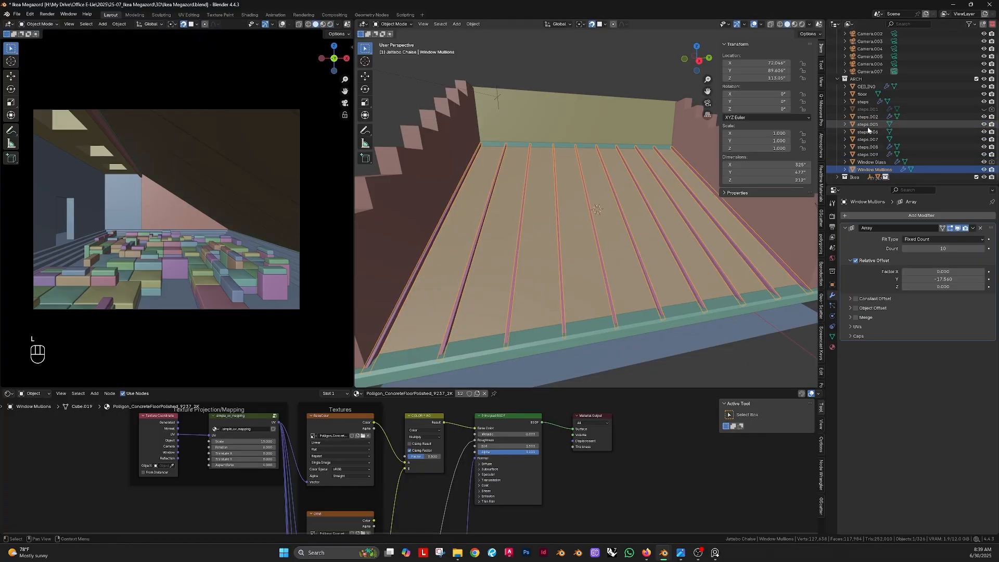
left_click(874, 147)
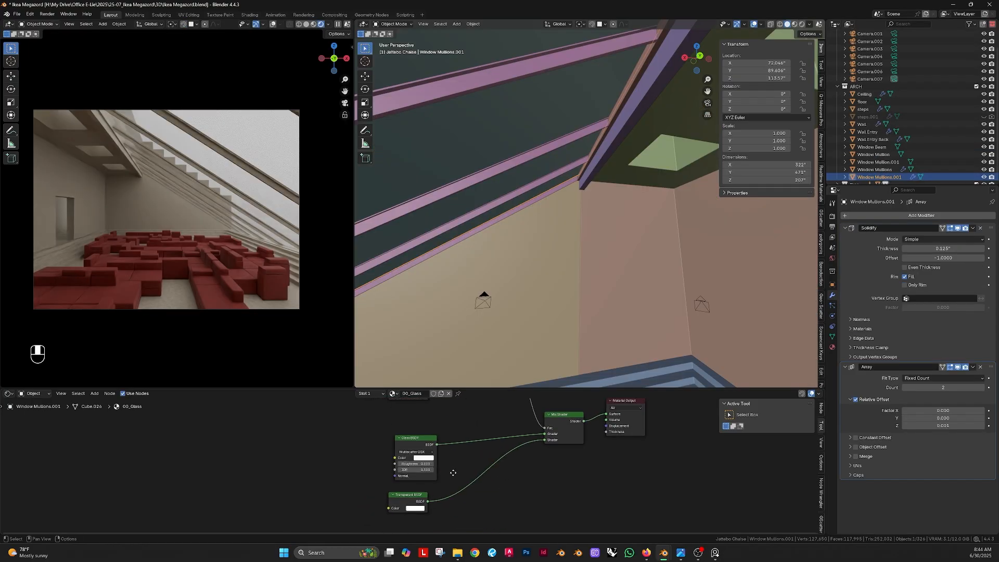
Set the Transparent BSDF colour of the 00_Glass material to white and brighten its Glass BSDF colour
left_click(421, 453)
left_click(408, 527)
mouse_move(469, 398)
left_mouse_down()
mouse_move(469, 414)
mouse_move(469, 393)
left_mouse_up()
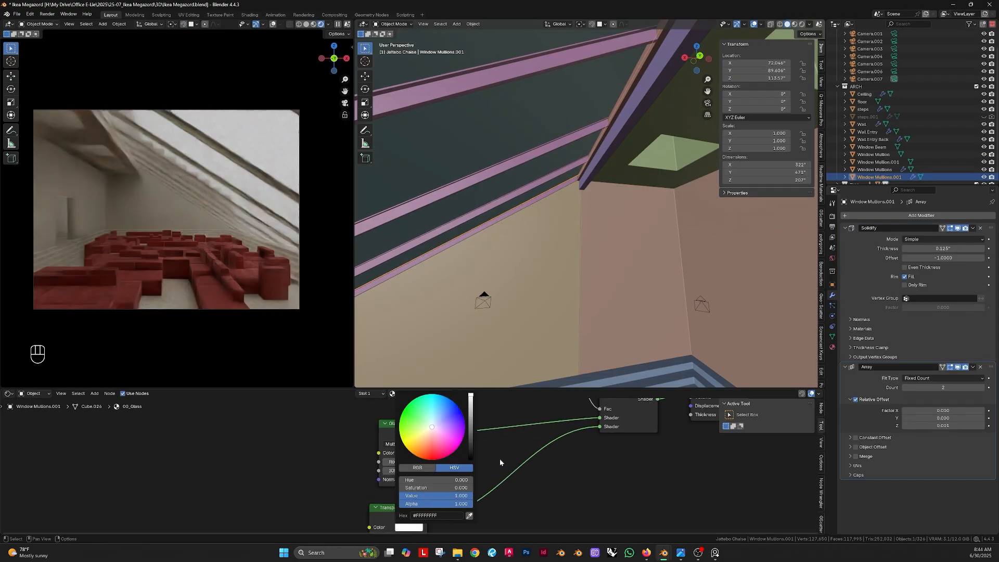
middle_click_drag(500, 461, 504, 448)
left_click(426, 440)
left_click_drag(487, 328, 487, 304)
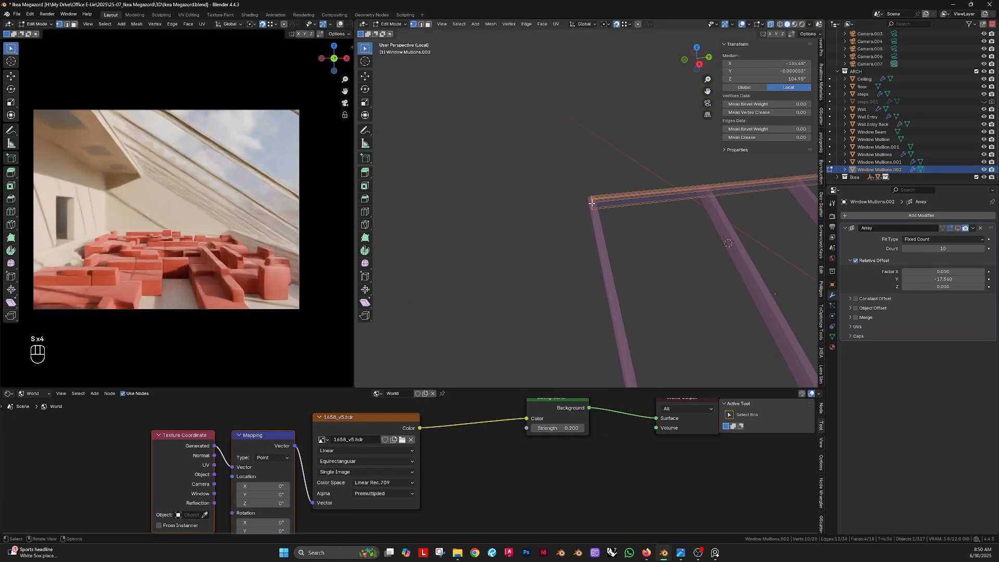
In the front view, slide the selected lower edge of the Window Mullions.002 end profile along to its corner
key("KP_1")
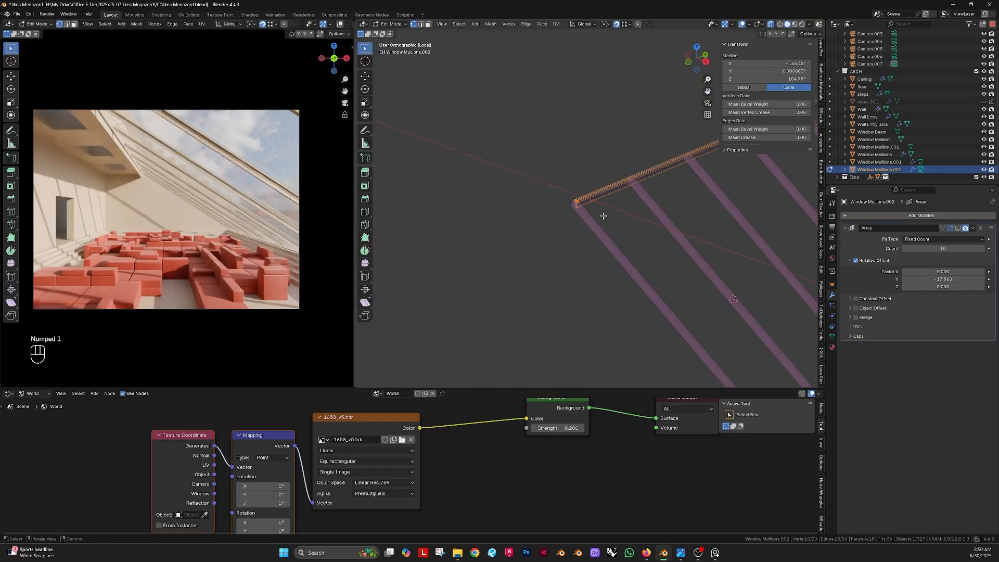
key("alt+a")
middle_click_drag(616, 159, 601, 202)
key("KP_7")
key("KP_1")
left_click(610, 210)
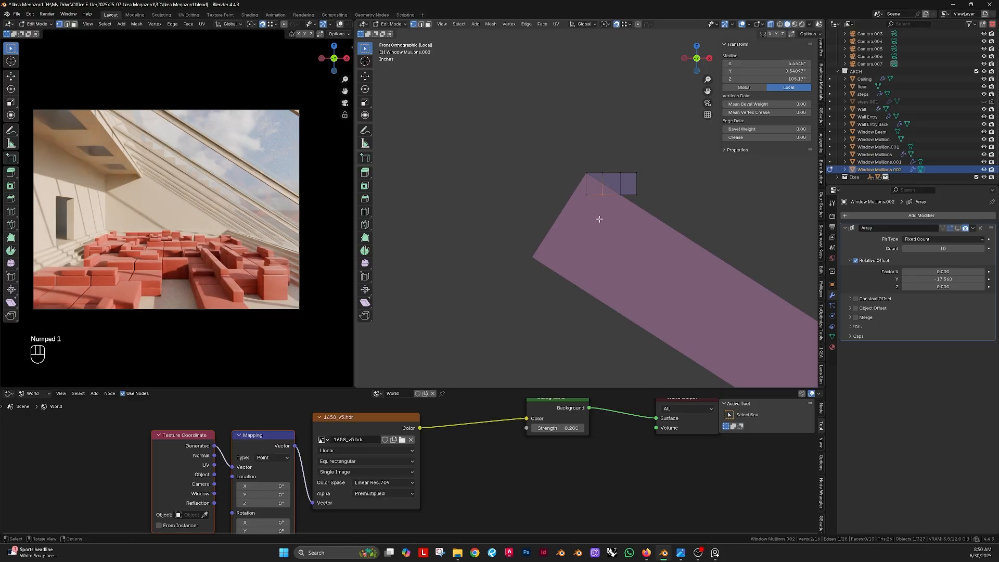
scroll(611, 198, "up", 1)
middle_click_drag(606, 198, 542, 236, "shift")
scroll(542, 235, "up", 3)
key("g")
key("g")
left_click(464, 276)
Merge all vertices of Window Mullions.002 by distance
key("a")
key("m")
key("b")
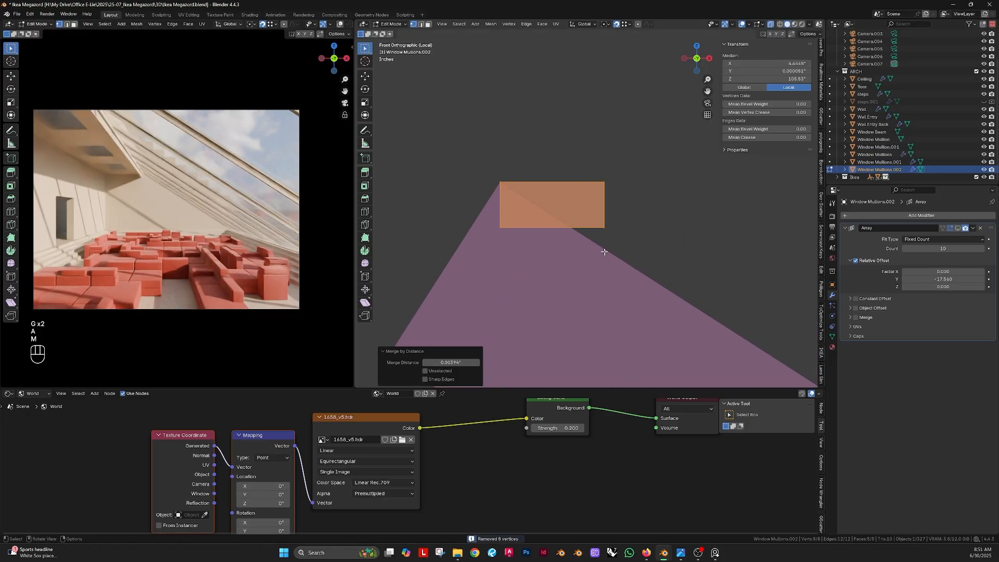
Fill the missing face on the underside of the Window Mullions.002 bar
middle_click_drag(603, 250, 626, 225)
key("KP_1")
key("Tab")
key("w")
key("Tab")
key("f")
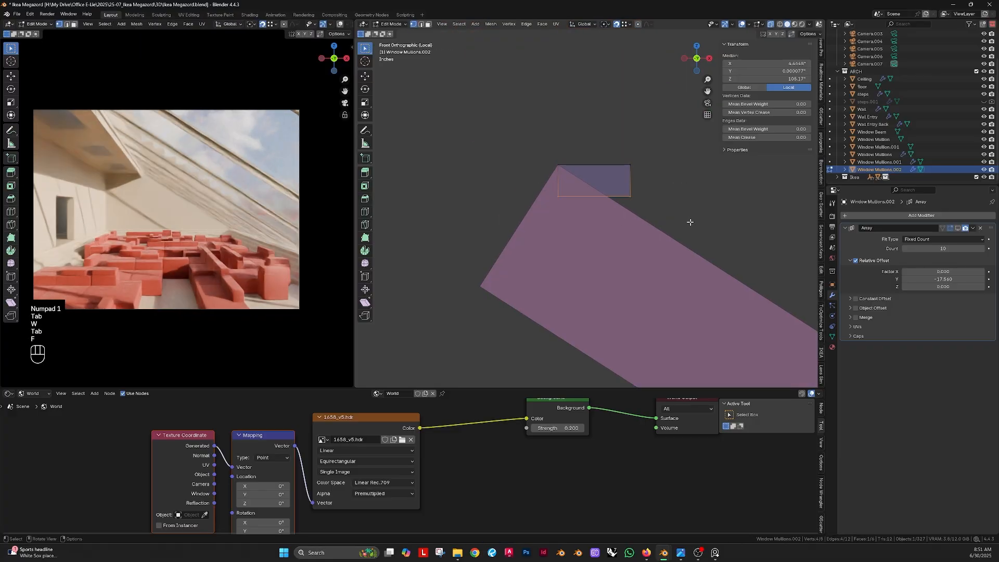
Set the origin of Window Mullions.002 to its centre of mass by volume
key("Tab")
right_click(618, 179)
mouse_move(619, 179)
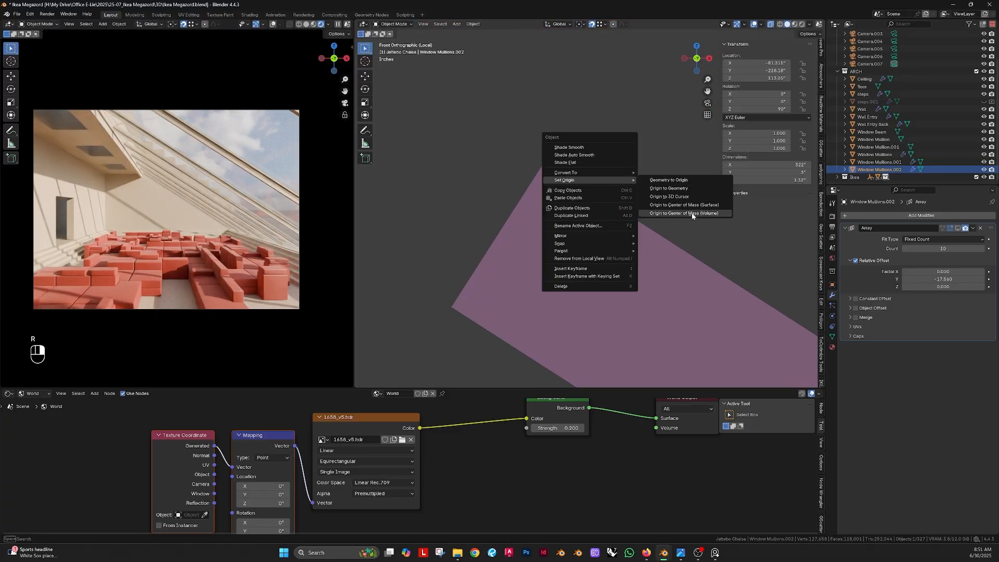
left_click(657, 215)
Rotate the Window Mullions.002 bar to an X rotation of 31° and move it to the upper corner of the sloped mullion
key("r")
key("r")
left_click(672, 216)
left_click(766, 96)
type("30")
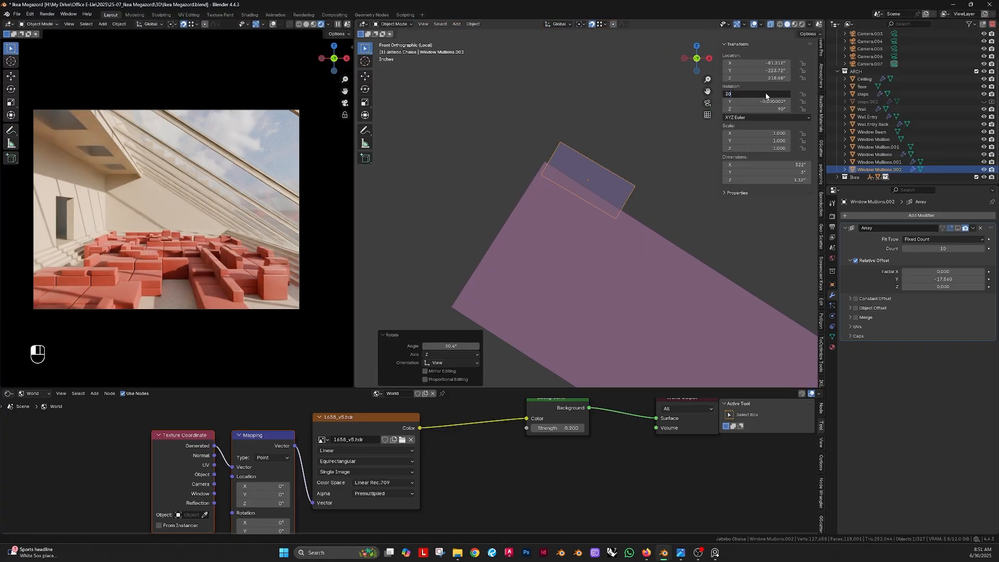
type("d")
scroll(619, 161, "up", 2)
key("g")
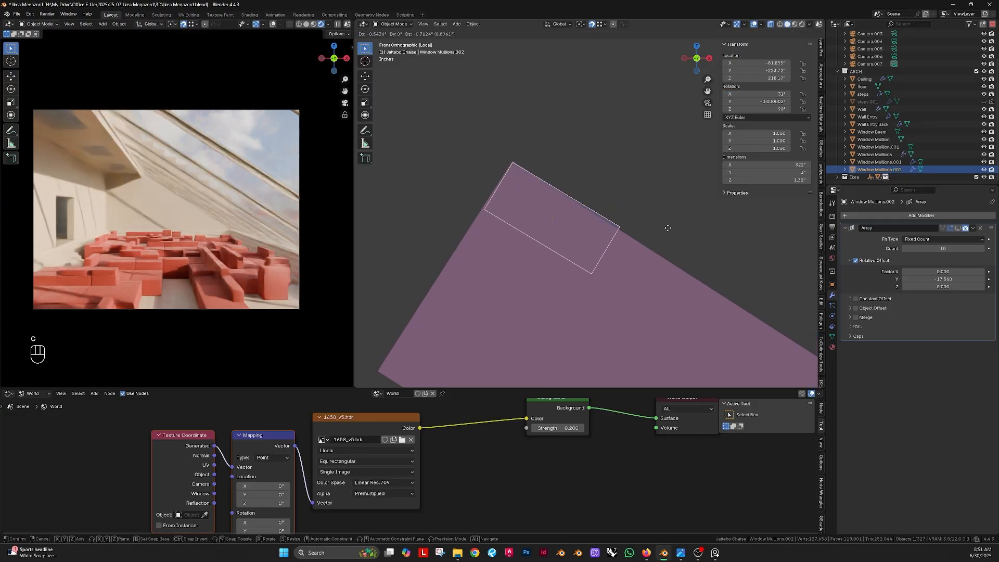
left_click(667, 227)
Refine the bar's X rotation to 32.5° and reposition it inside the upper end of the sloped mullion
left_click(770, 93)
type("32")
key("Return")
left_click(770, 93)
type("32.5")
key("Return")
scroll(650, 190, "down", 3)
key("g")
left_click(650, 190)
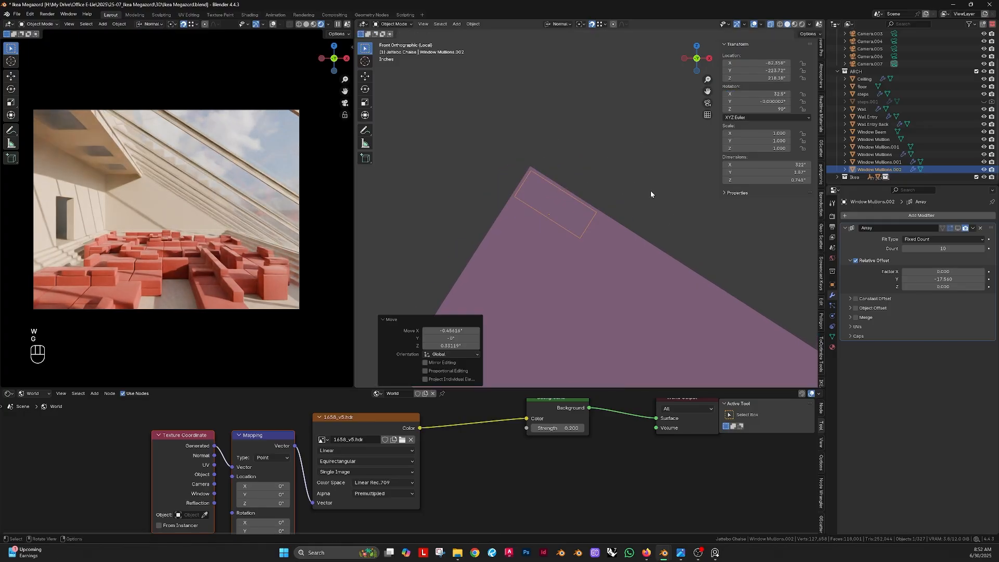
Turn on the viewport display of the Array modifier on Window Mullions.002
left_click(958, 228)
middle_click_drag(613, 221, 568, 263)
scroll(614, 254, "down", 5)
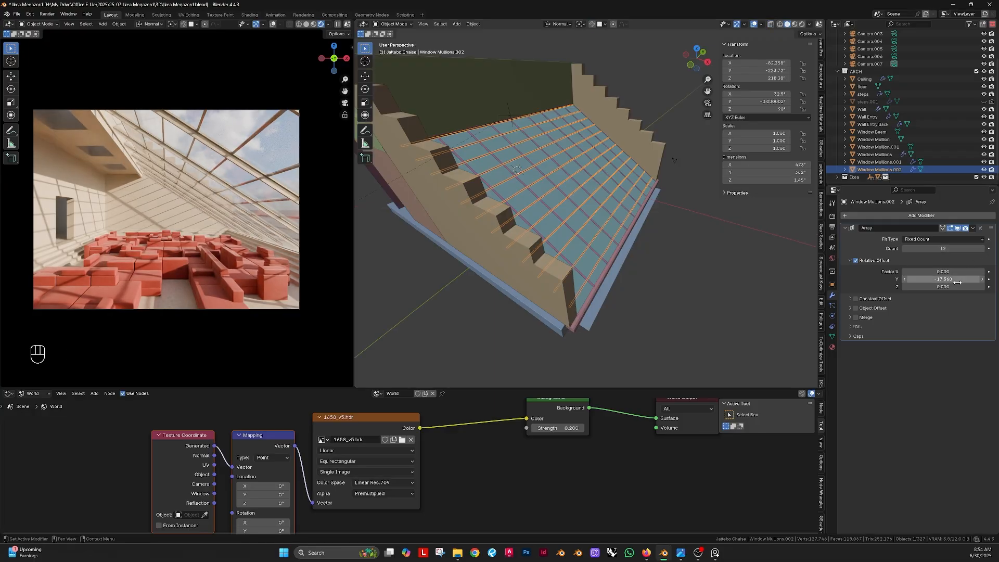
Fine-tune the Array's relative Y offset so the cross mullions are spaced evenly down the sloped glazing
left_click_drag(942, 278, 949, 279, "shift")
scroll(591, 281, "up", 5)
middle_click_drag(614, 260, 603, 213)
scroll(562, 189, "up", 3)
middle_click_drag(603, 213, 644, 234)
left_click_drag(943, 249, 947, 279, "shift")
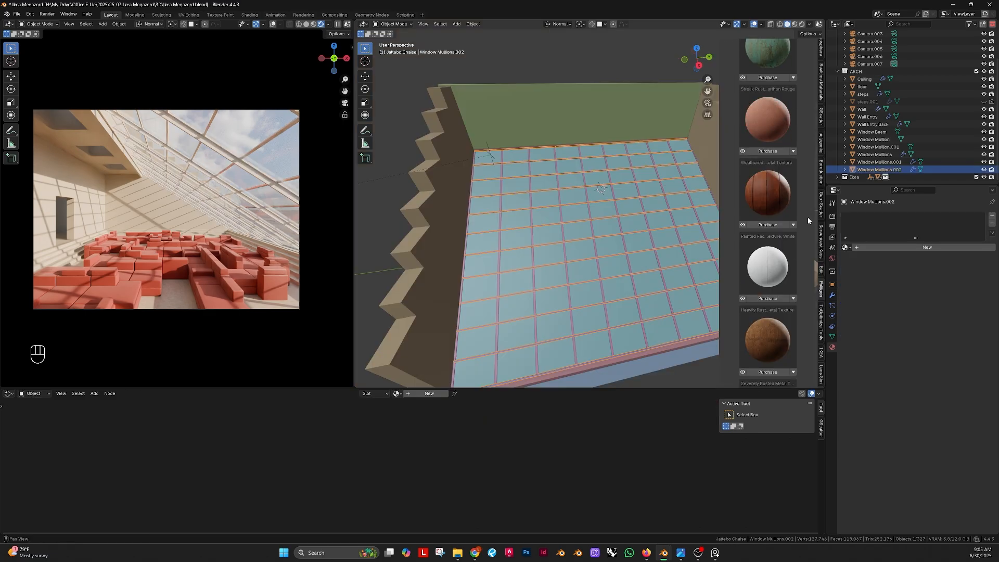
scroll(780, 312, "down", 3)
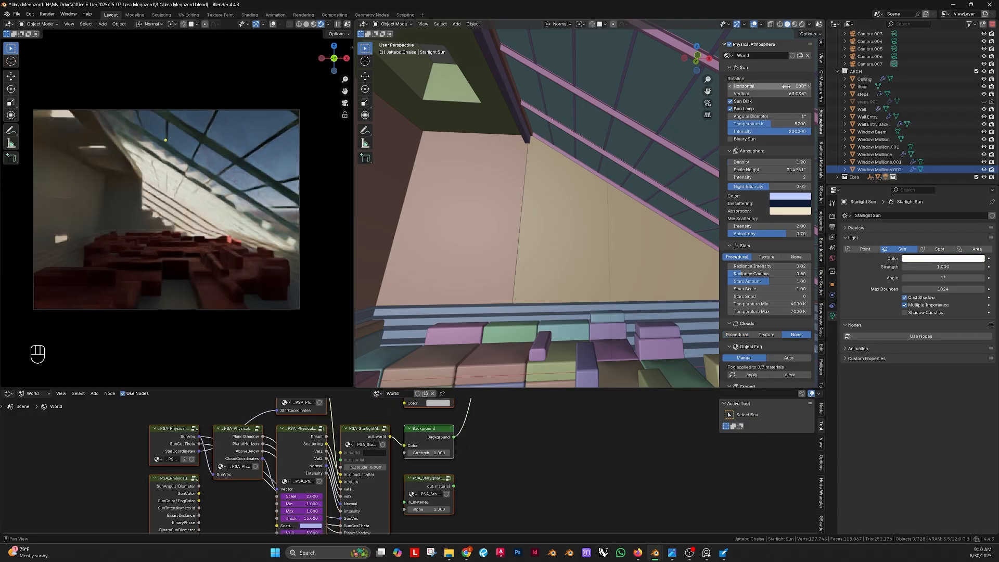
Open the sun's horizontal rotation in the Physical Atmosphere settings for editing
left_click(787, 87)
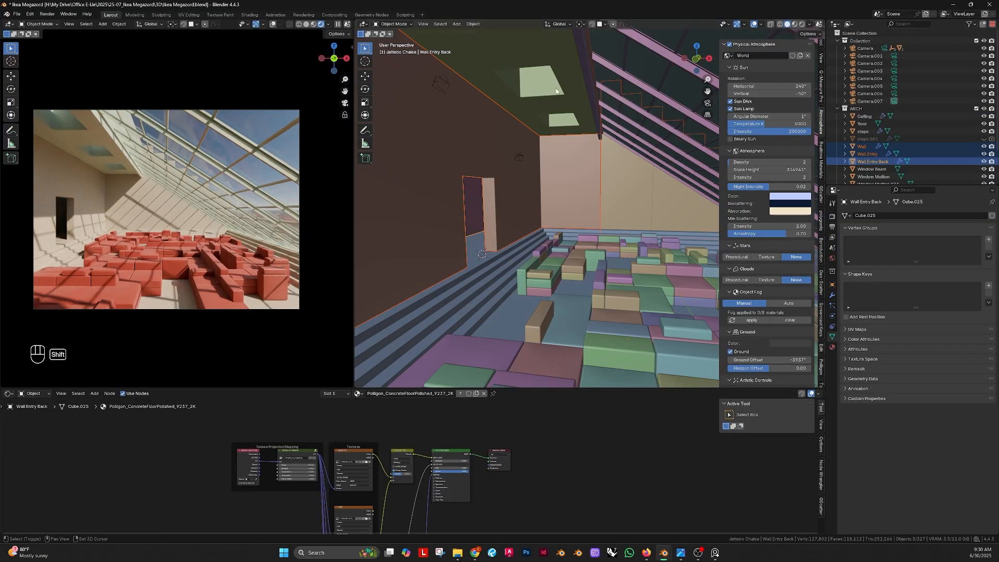
Link the Ceiling's Poliigon_ConcreteFloorPolished_9237_2K.001 material to the Wall, Wall Entry and Wall Entry Back objects
key("ctrl+l")
left_click(525, 89)
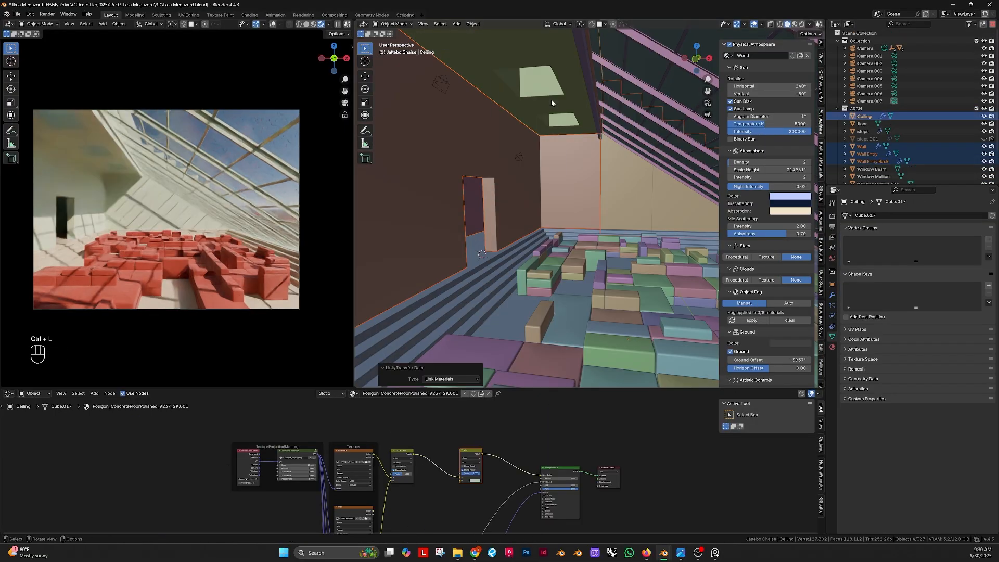
Move the steps material's Principled BSDF and Material Output nodes aside and paste the copied colour mix node
left_click_drag(520, 499, 458, 451)
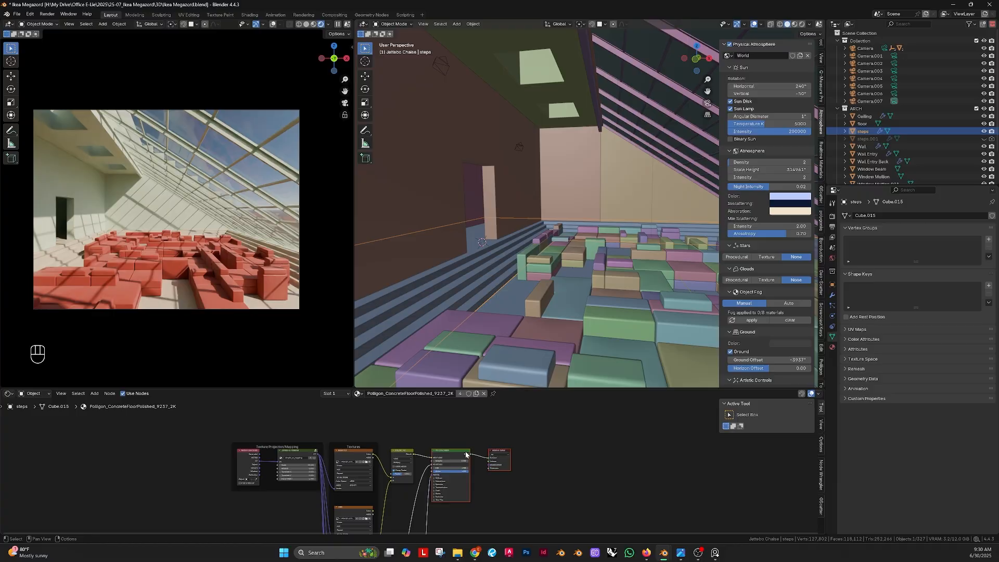
key("g")
left_click(525, 455)
scroll(442, 458, "up", 1)
key("ctrl+v")
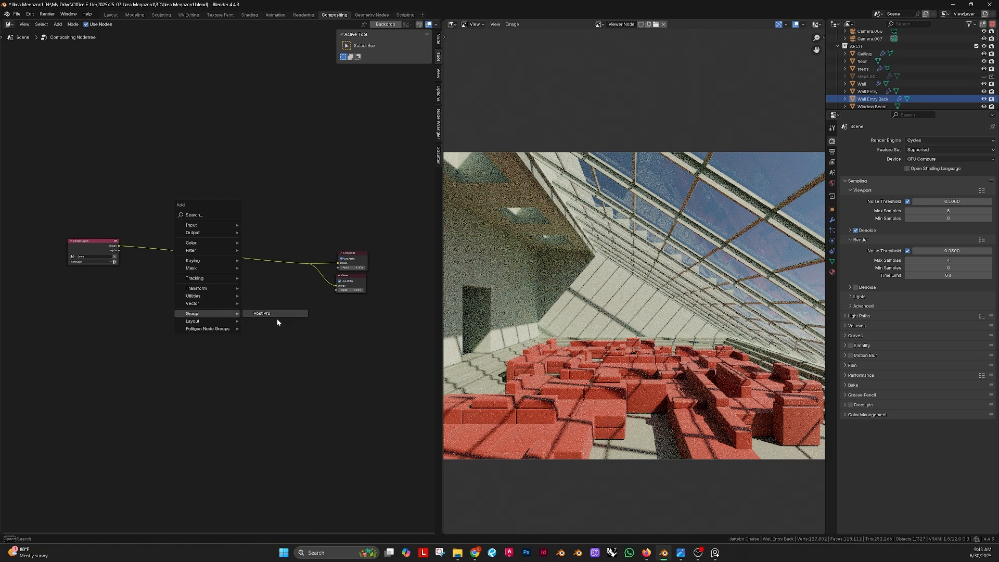
Add the Post Pro node group to the compositor and toggle muting of its Glare, Blur and Multiply nodes
left_click(275, 312)
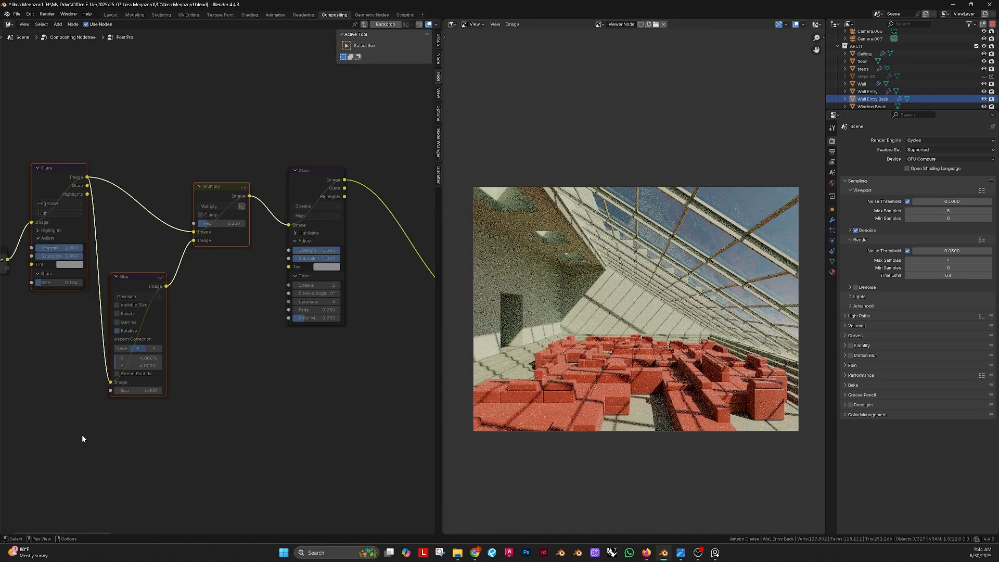
key("m")
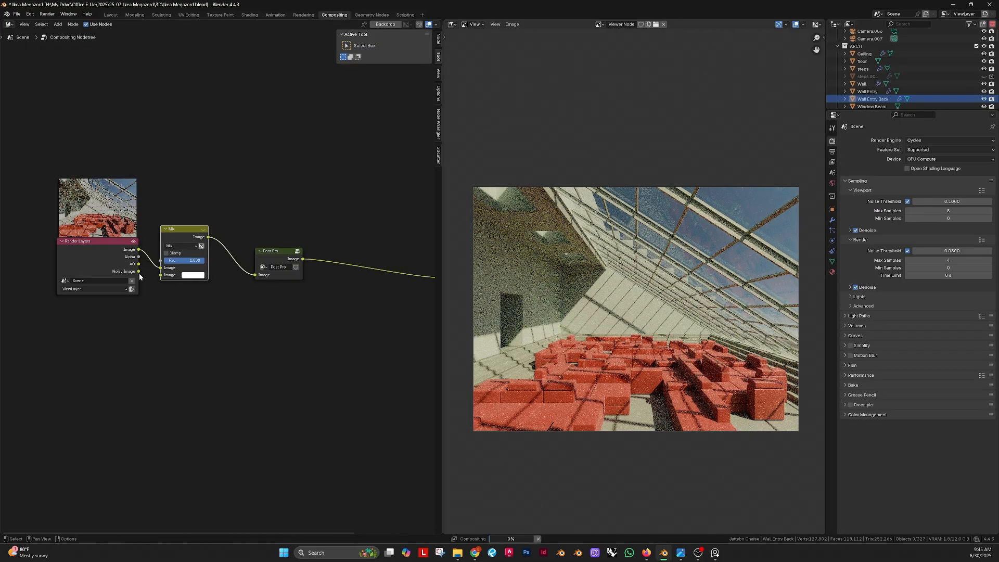
Connect the Noisy Image output to the Mix node's second image input and move the Post Pro group further along
left_click_drag(139, 271, 160, 275)
left_click_drag(280, 253, 360, 264)
scroll(249, 234, "up", 1)
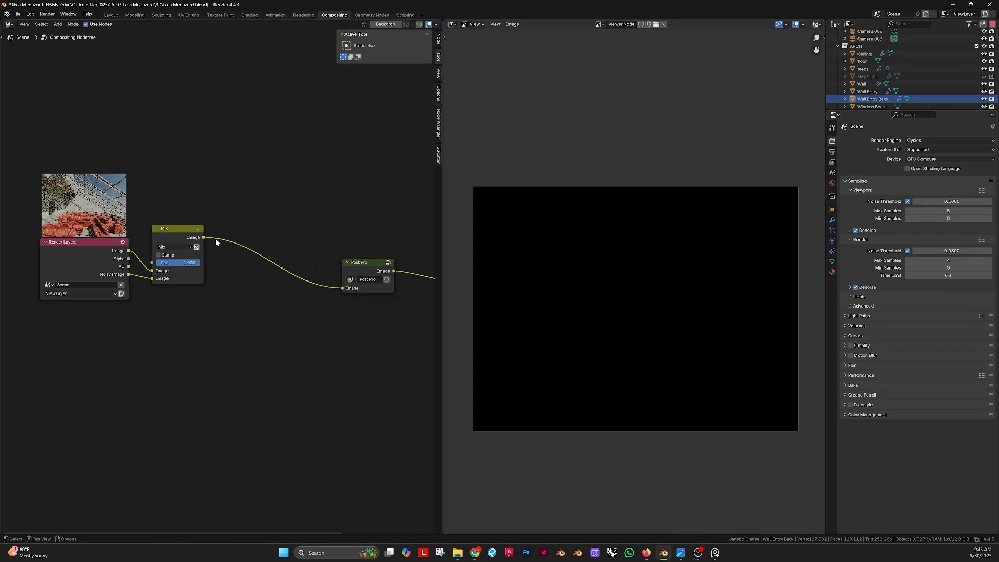
Duplicate the Mix node in front of the Post Pro group, connect the AO pass to it and open its factor
key("shift+d")
left_click(309, 253)
left_click_drag(128, 267, 244, 289)
double_click(279, 276)
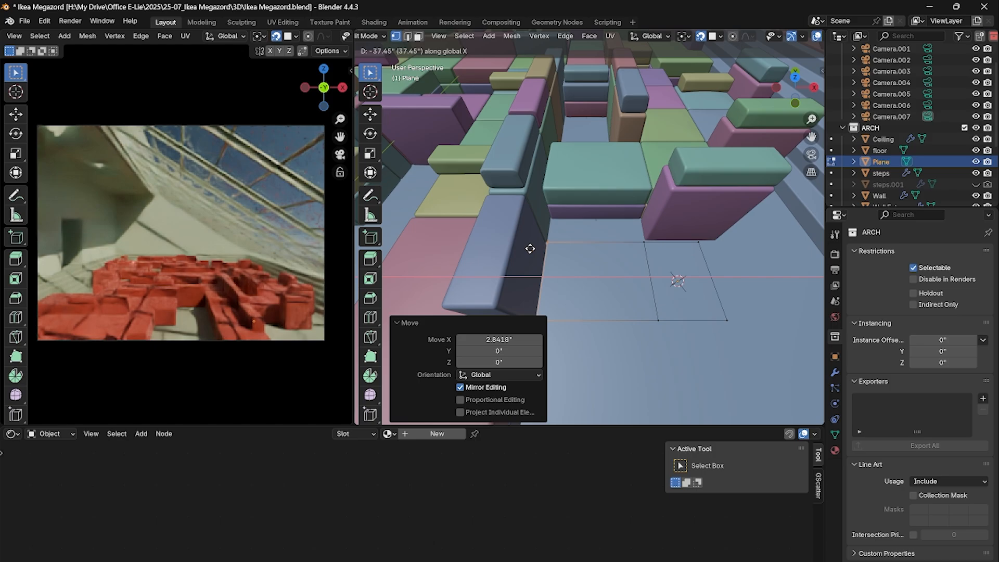
Extend the Plane's back edge about 10.133" along Y toward the seating modules
key("g")
key("y")
left_click(628, 214)
scroll(628, 214, "down", 2)
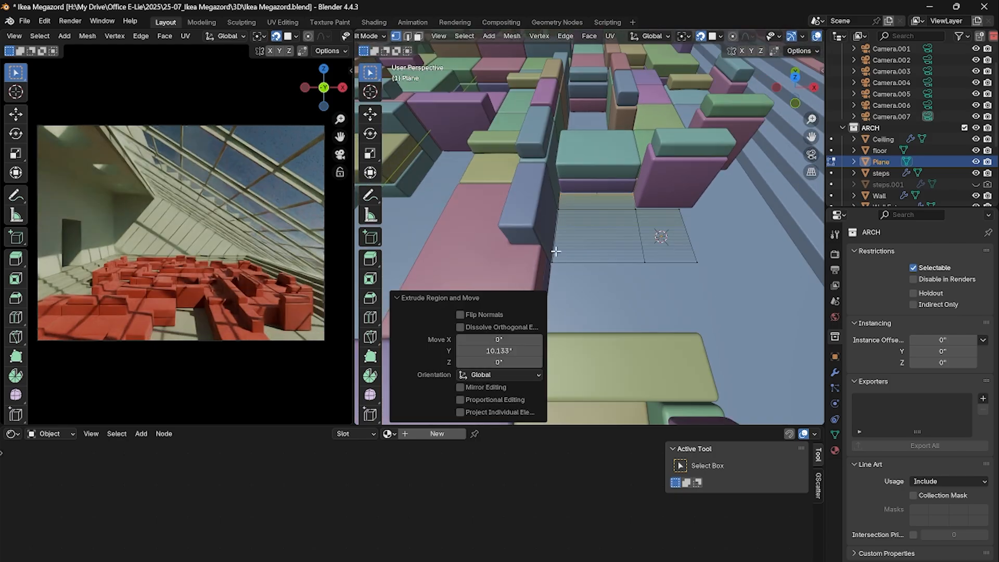
Extrude the Plane's front edge twice along Y to continue the floor strip beside the seating modules
left_click_drag(627, 237, 698, 264)
middle_click_drag(698, 264, 570, 237)
key("e")
key("y")
left_click(514, 260)
middle_click_drag(514, 260, 564, 210, "shift")
key("e")
key("y")
left_click(532, 242)
Move the Plane's outer side vertices 6.3418" along X and isolate the Plane in local view
key("alt+z")
left_click_drag(526, 332, 581, 99)
key("alt+z")
key("g")
key("x")
key("KP_Divide")
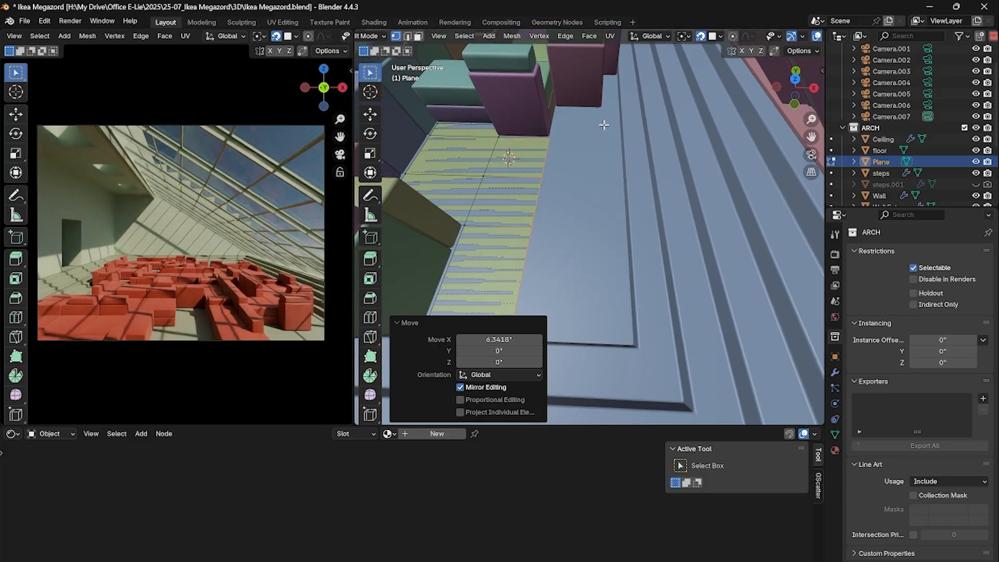
Inset the Plane's face by about 5.652", leave local view and extrude the inset face to form the planter frame
key("i")
left_click(693, 153)
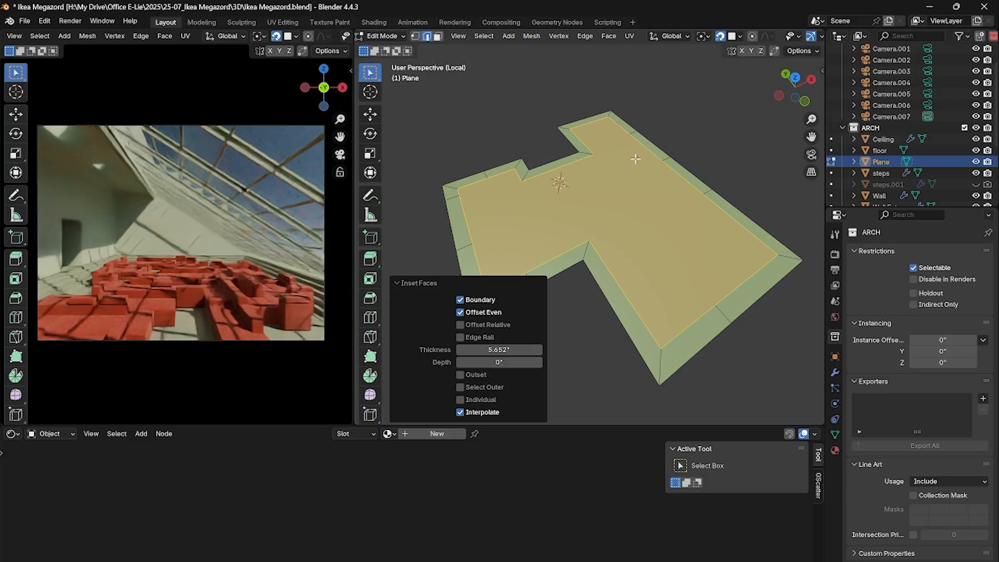
key("3")
key("KP_Divide")
key("e")
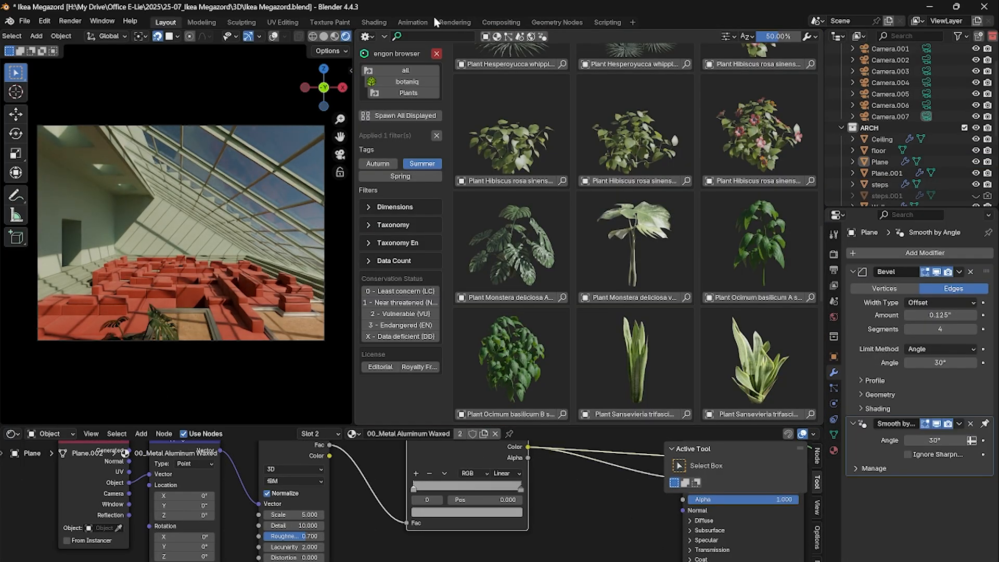
Close the engon plant browser and move the spawned plant into place at the Plane planter among the seating modules
scroll(494, 68, "up", 10)
left_click(436, 54)
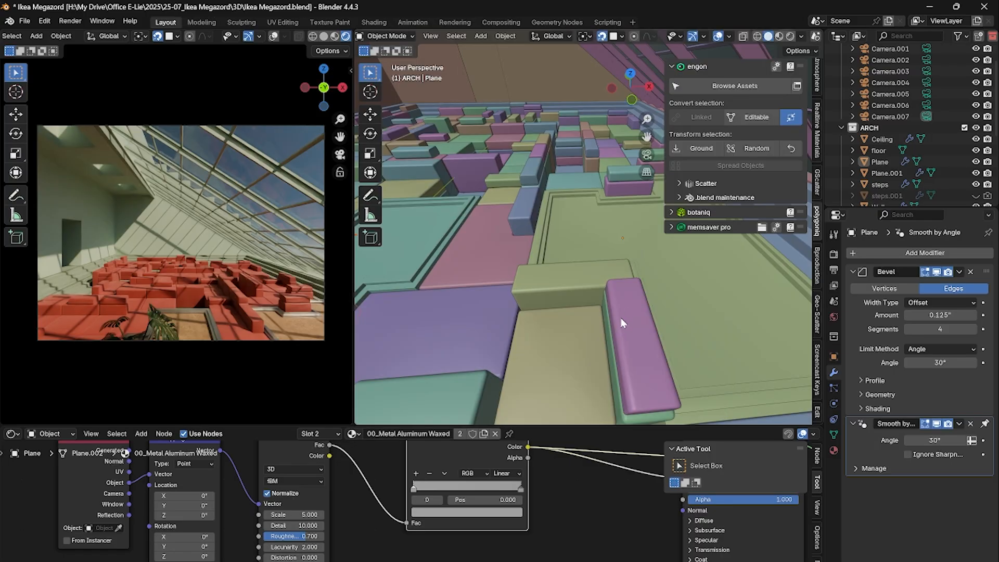
scroll(620, 323, "down", 4)
key("g")
left_click(598, 263)
middle_click_drag(597, 263, 609, 255)
left_click(608, 255)
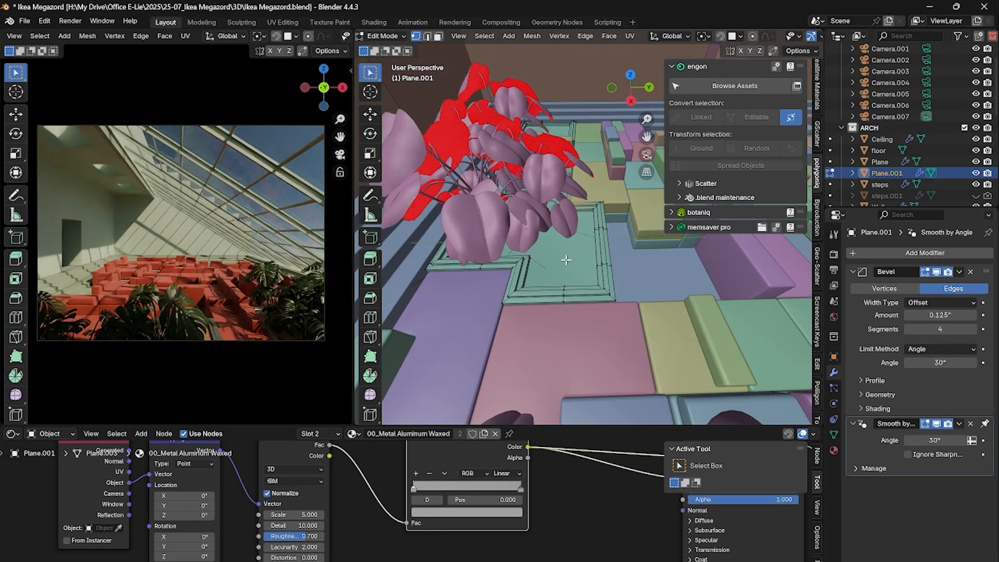
Turn on X-ray and box-select the vertices along one side of the Plane.001 planter frame
key("alt+z")
left_click_drag(588, 187, 667, 386)
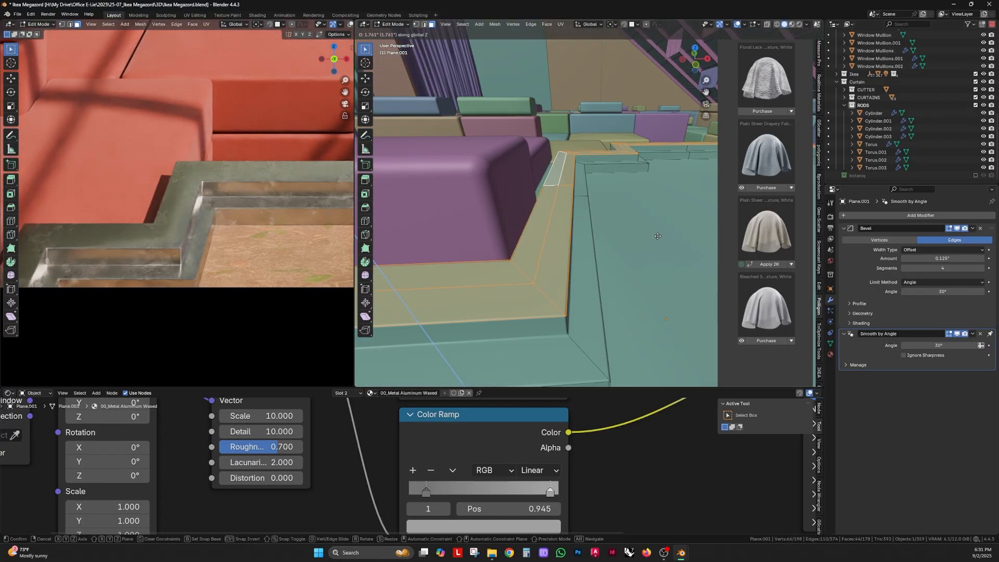
Box-select the back patch of the GRASS mesh, subdivide it and return to Object Mode
left_click_drag(584, 85, 631, 146)
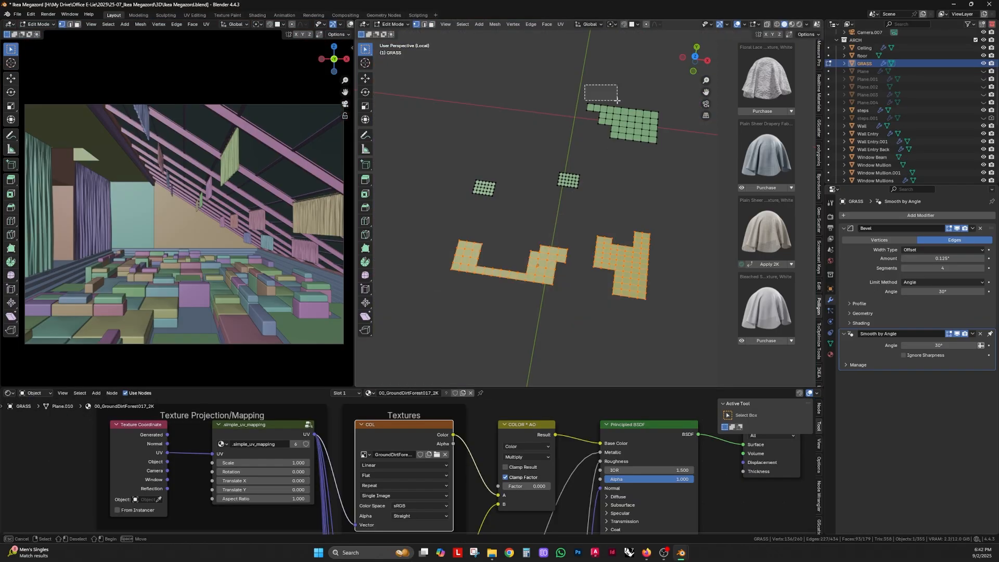
right_click(631, 145)
left_click(632, 145)
key("Tab")
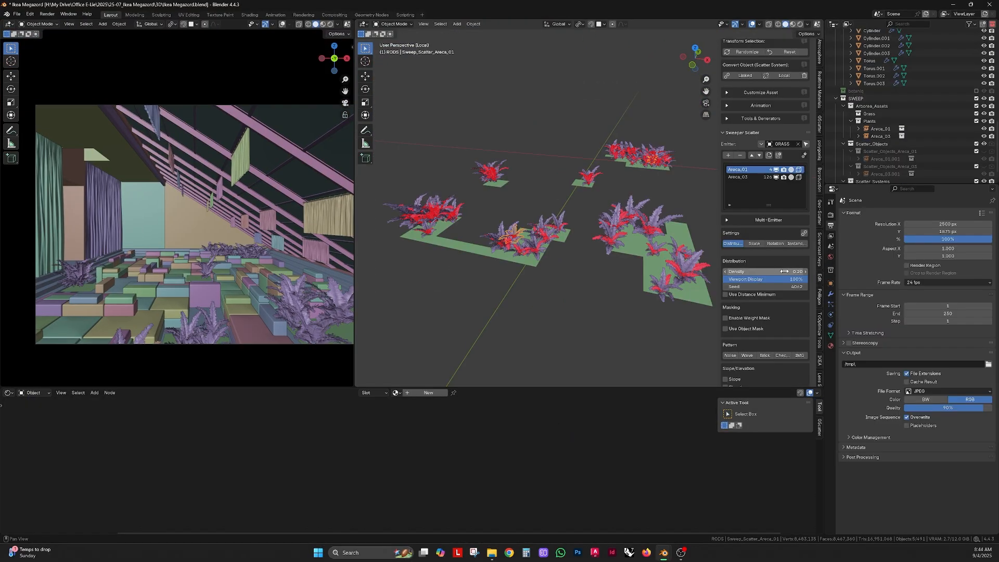
Raise the Areca_01 scatter density on the GRASS emitter and open the GRASS mesh's data properties
left_click_drag(784, 271, 822, 271)
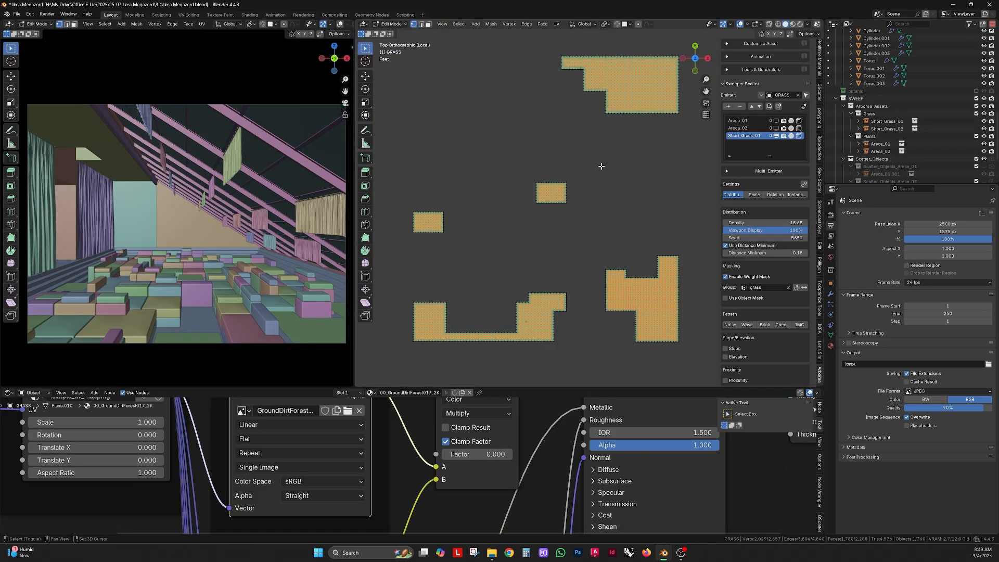
left_click(831, 335)
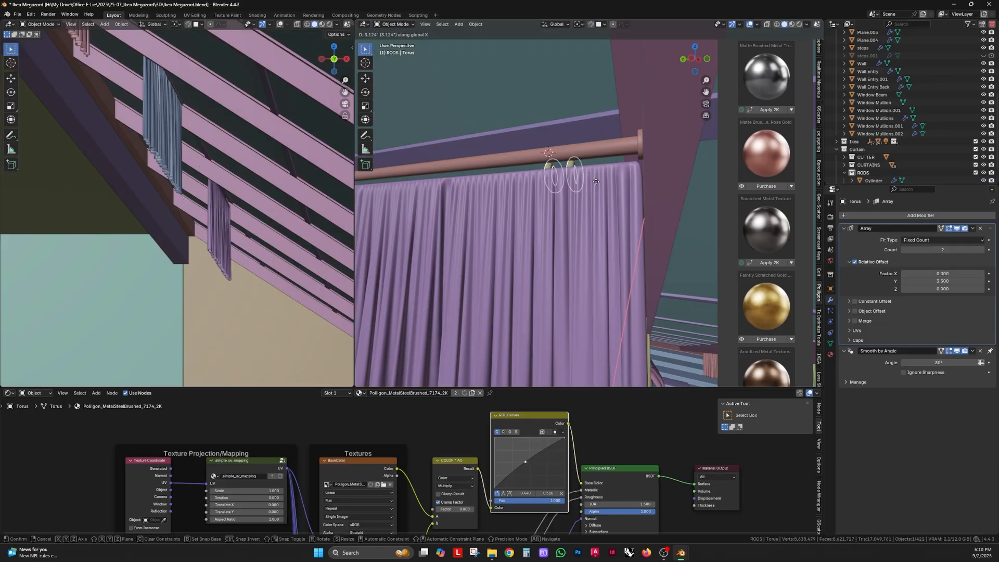
Shift the curtain-ring Torus array along Y on the rod and check its shading in the viewport
key("g")
key("y")
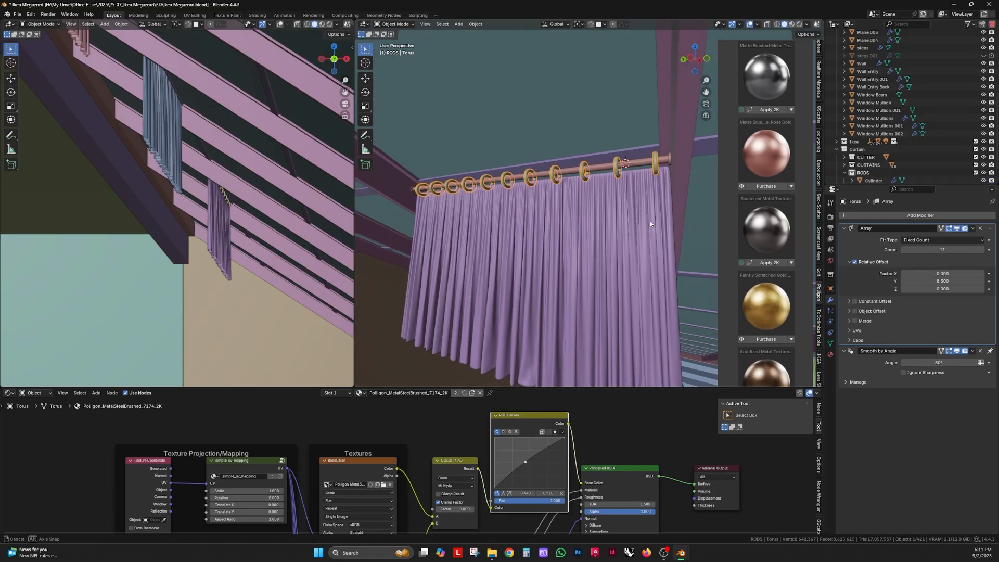
left_click(800, 24)
left_click(797, 24)
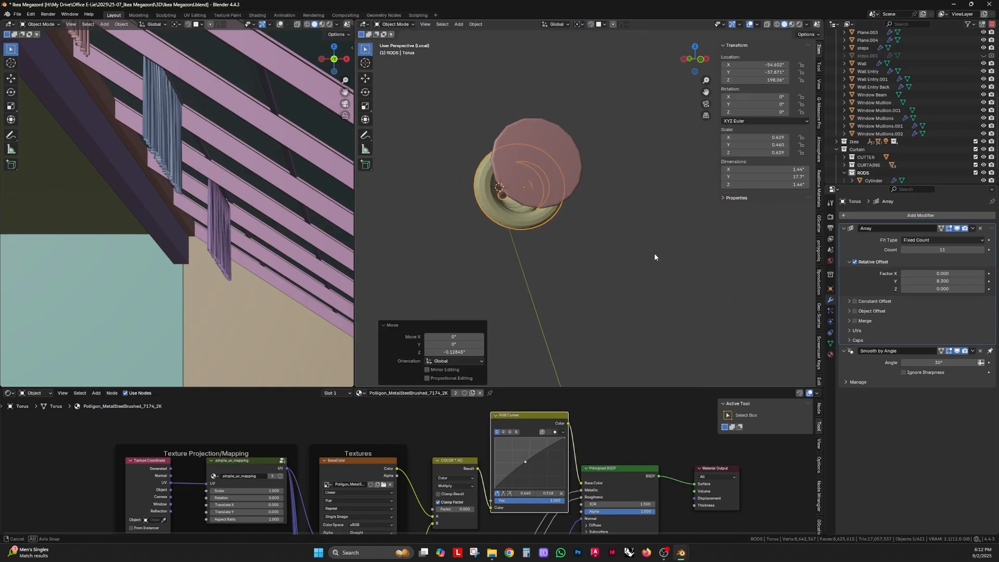
middle_click_drag(654, 252, 657, 281)
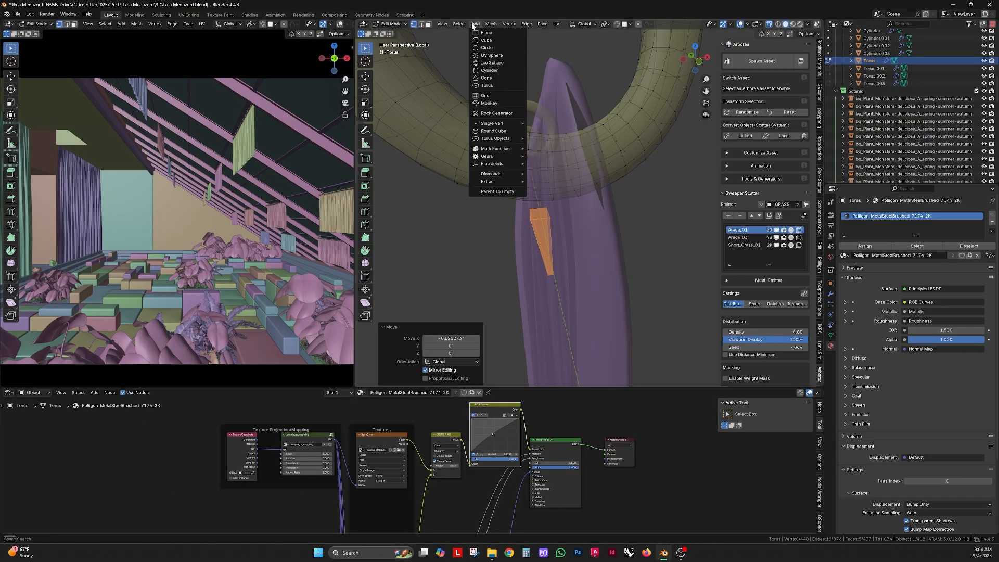
Rotate the selected clip piece under the curtain ring 180° about Z and move it along X beside the other half
key("r")
key("z")
key("1")
key("8")
key("0")
key("Return")
key("g")
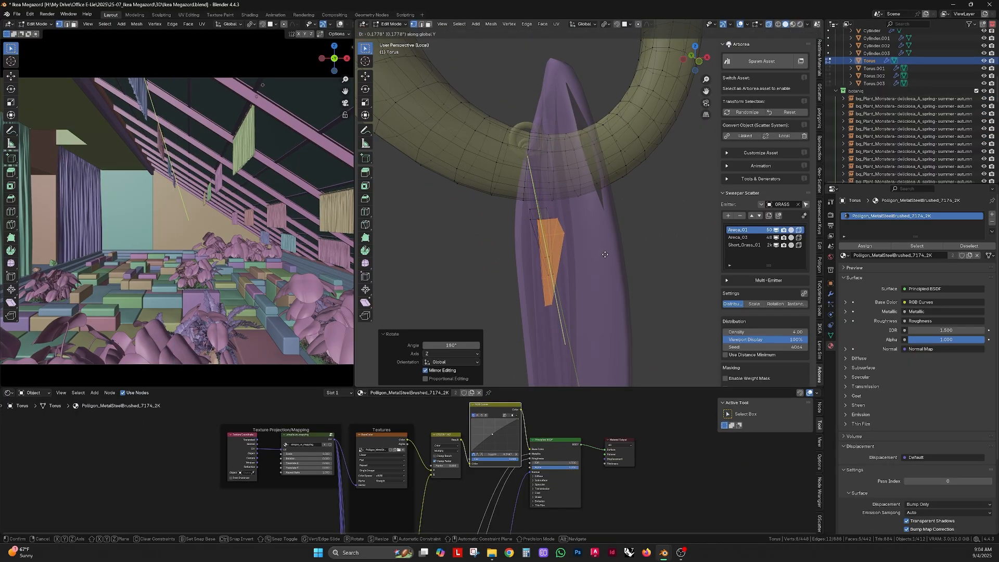
key("x")
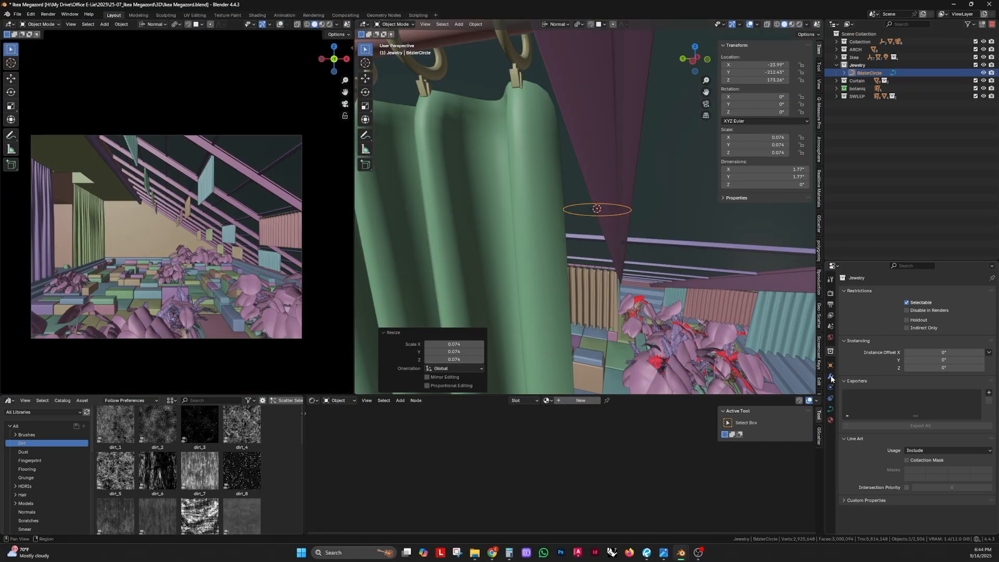
Open the small chain-link curve BézierCircle.001 for editing
scroll(897, 399, "down", 4)
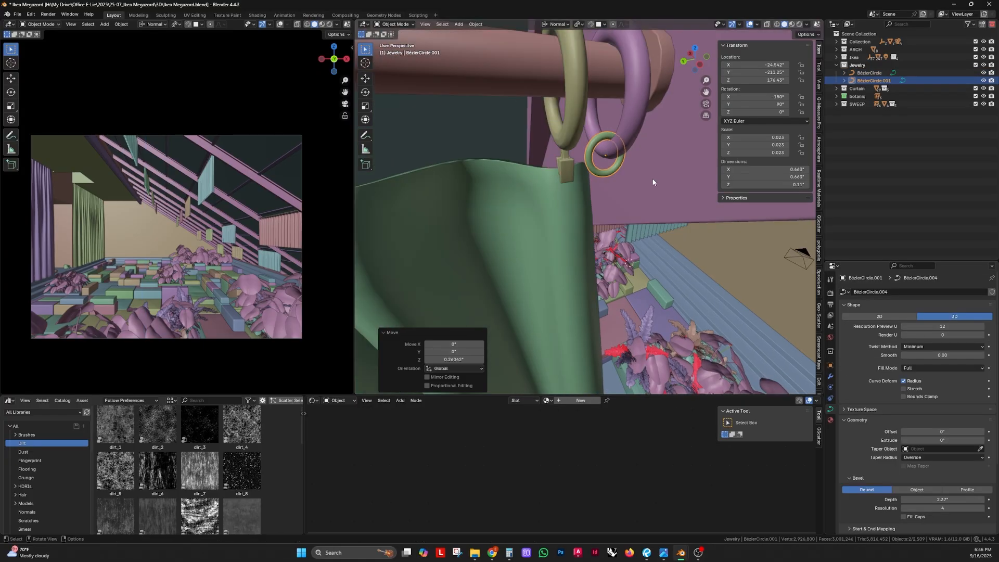
key("Tab")
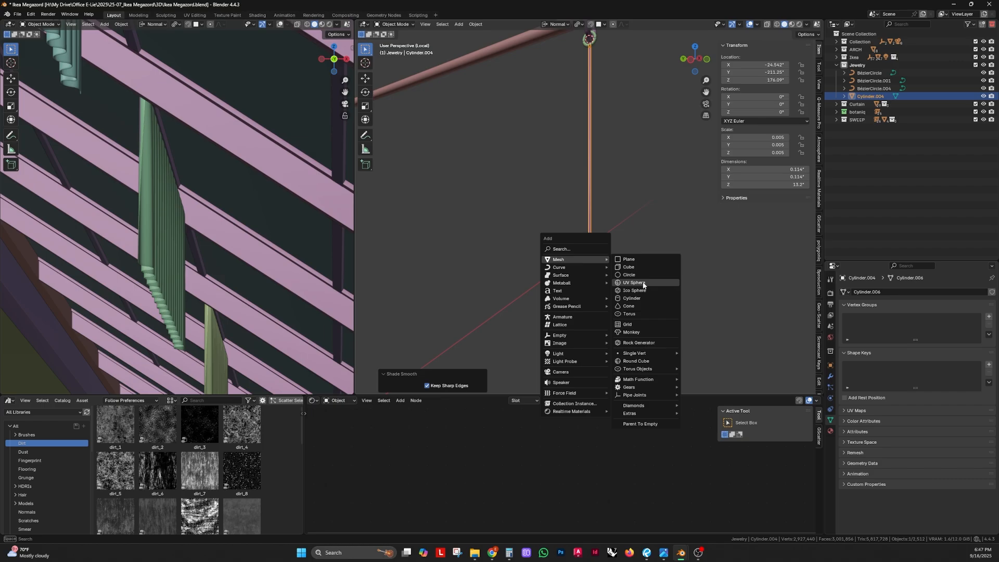
Add a UV sphere on the jewelry rod, scale it to 0.068 and move it down along Z to the rod's lower end
left_click(634, 282)
key("s")
left_click(593, 49)
key("g")
key("z")
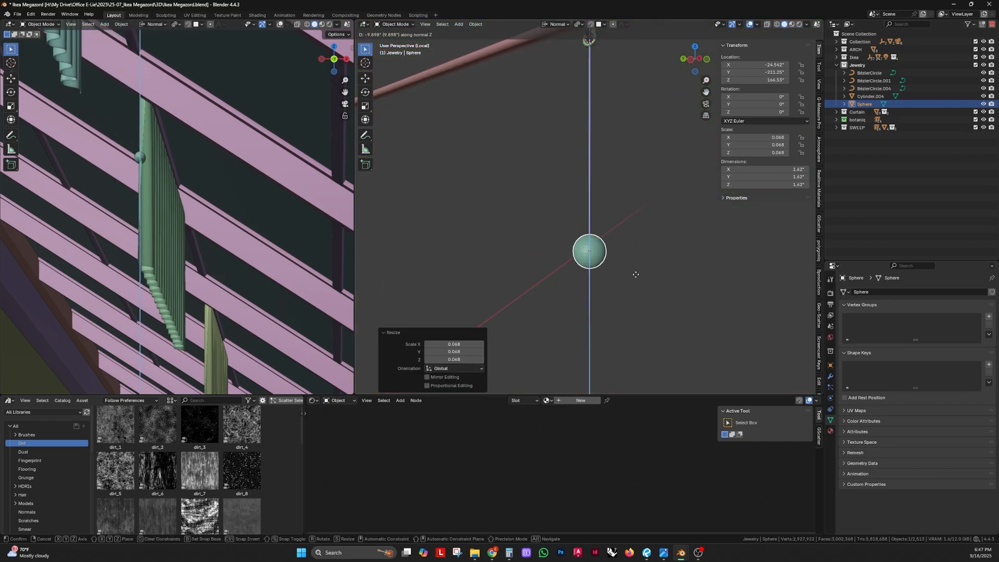
left_click(635, 364)
Duplicate the small end sphere, move the copy up along Z and scale it by 7.561 as a larger bead
scroll(635, 325, "down", 10)
key("shift+d")
key("g")
key("z")
key("s")
left_click(407, 219)
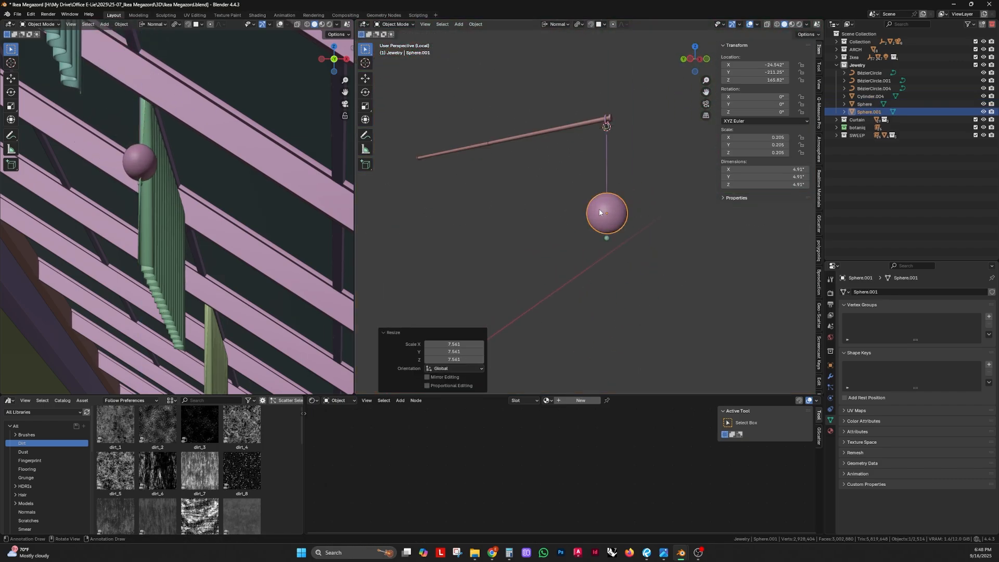
Add an Array modifier to the large bead Sphere.001 and adjust its relative offset along Z
left_click(830, 376)
left_click(919, 292)
left_click_drag(942, 366, 933, 365)
middle_click_drag(614, 234, 645, 219)
Scale the arrayed bead down, raise the array count and move the bead string along Z beneath the chain link
key("s")
left_click(982, 326)
left_click(983, 327)
key("g")
key("z")
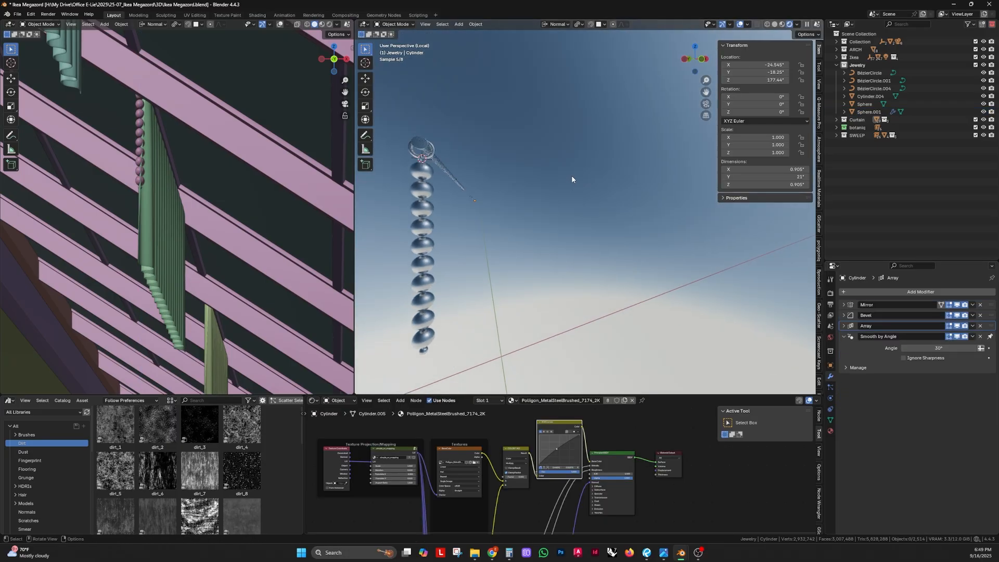
left_click(358, 142)
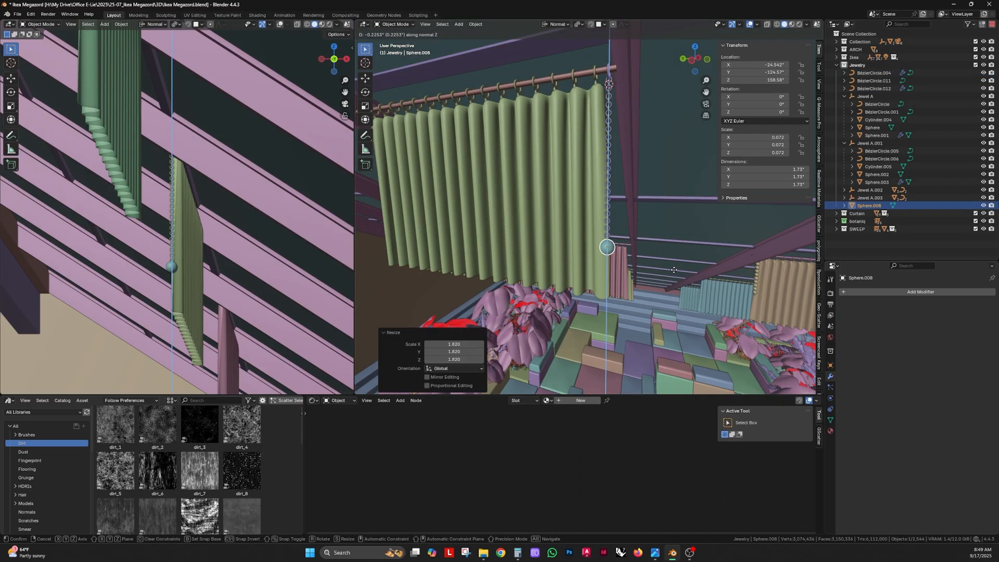
scroll(643, 259, "up", 5)
middle_click_drag(642, 259, 599, 229)
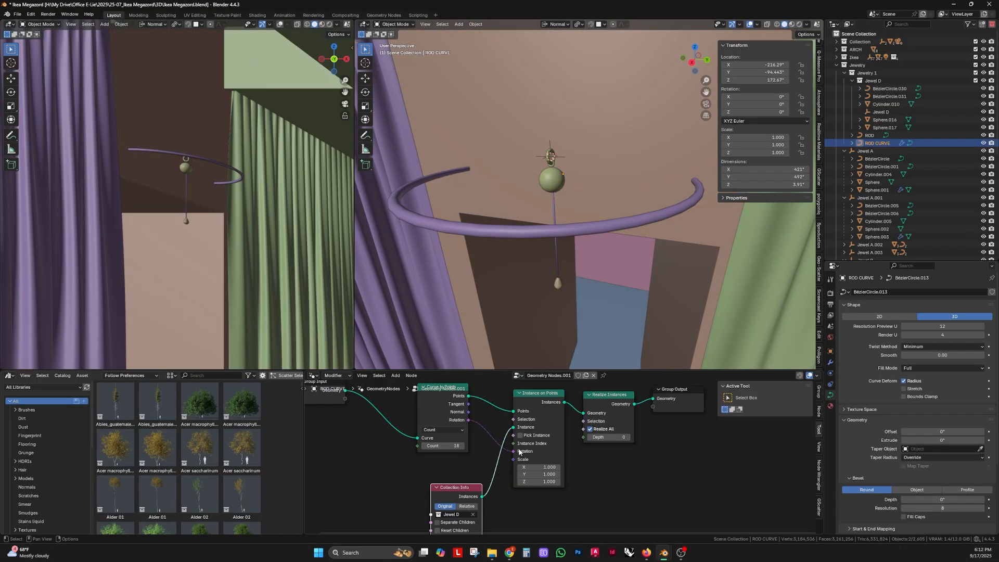
Set the Collection Info node to Relative and rotate the Jewel D empty 90° about X
left_click(467, 506)
type("r")
type("x")
type("90")
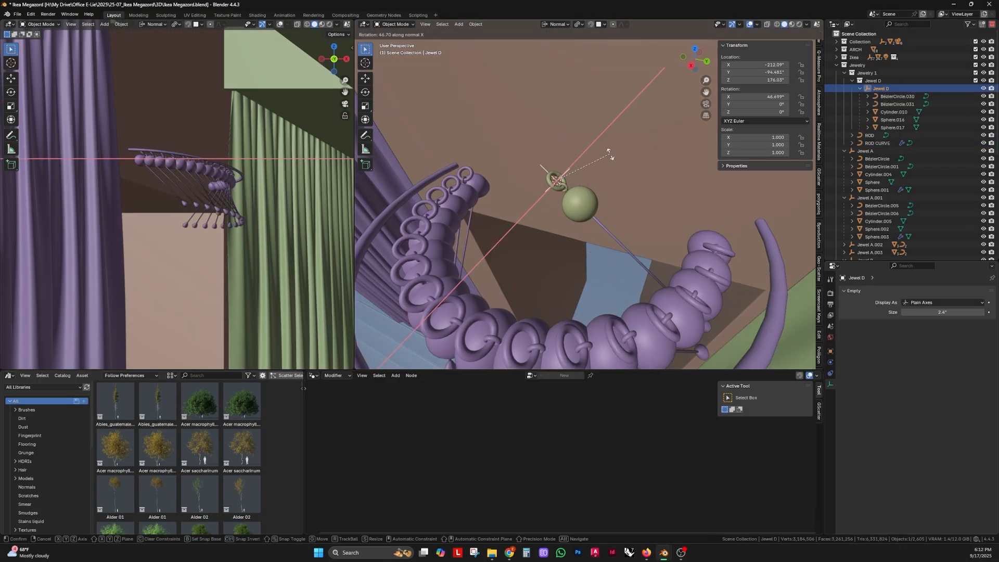
key("Return")
Move the Jewel D empty -0.44024" along its normal Z and then along X to align the hanging jewels with the curved rod
scroll(610, 154, "down", 5)
middle_click_drag(610, 154, 641, 170)
key("g")
key("z")
left_click(655, 187)
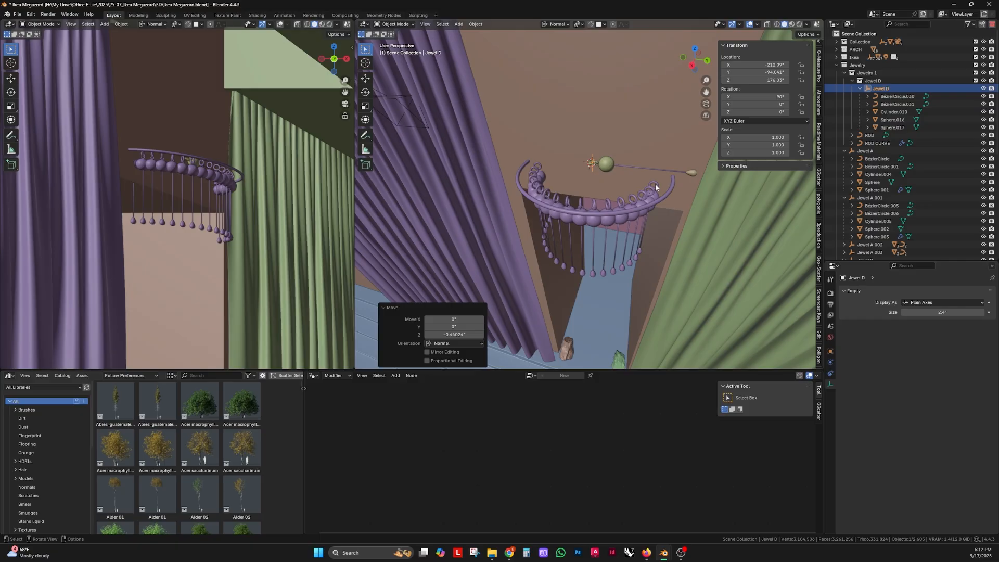
key("g")
key("x")
left_click(656, 179)
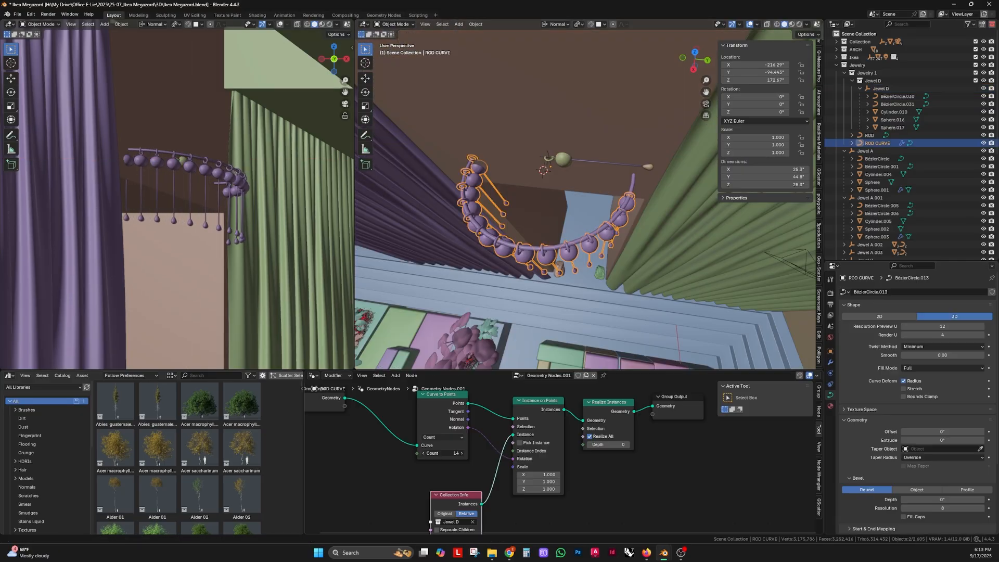
Set the Curve to Points count to 12 and scale the Sphere.017 bead of Jewel D
left_click_drag(442, 453, 427, 453)
middle_click_drag(569, 279, 551, 260)
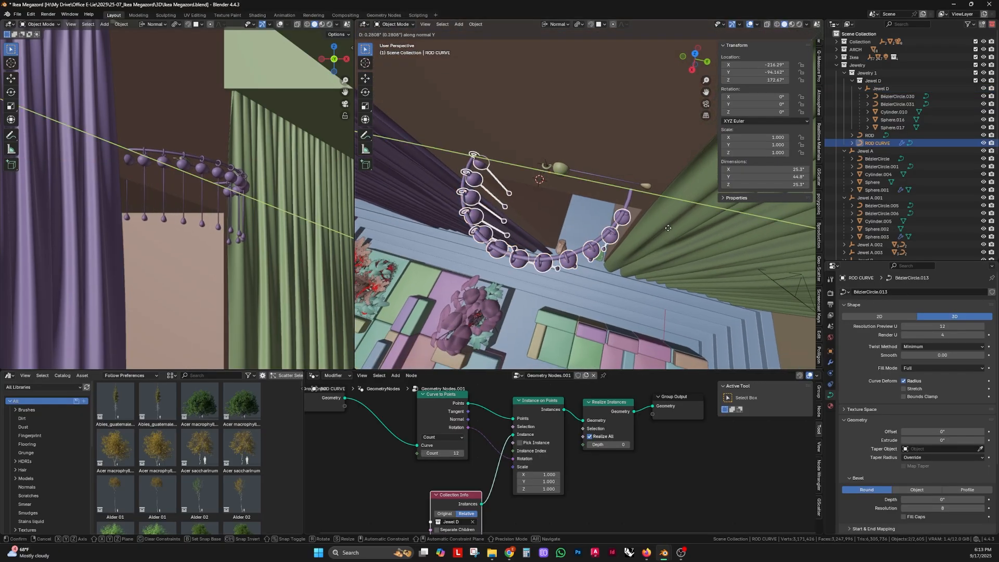
left_click(883, 127)
key("s")
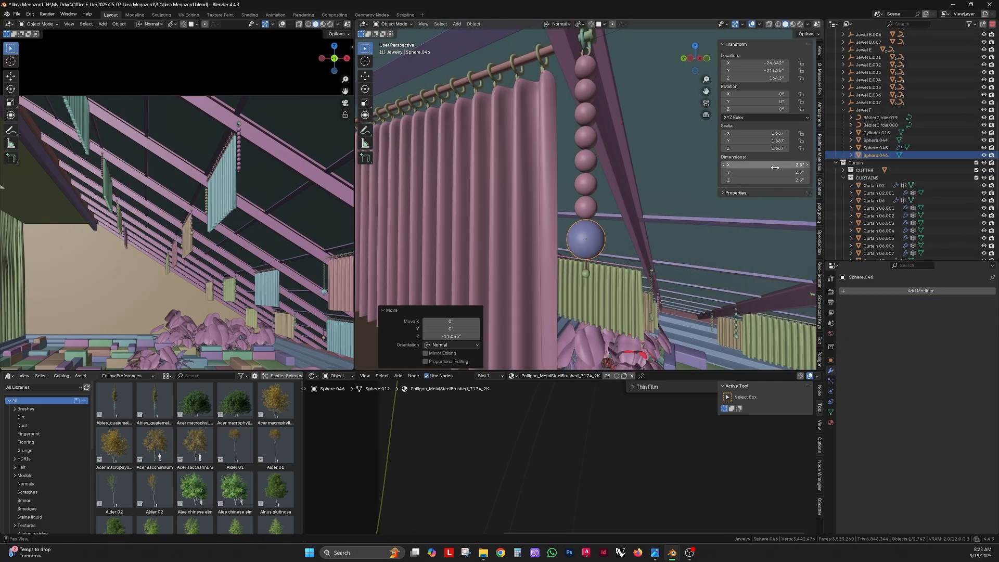
Narrow the large bead Sphere.046 into an elongated shape and position the Jewel F strand beside the next curtain
left_click_drag(775, 168, 670, 176)
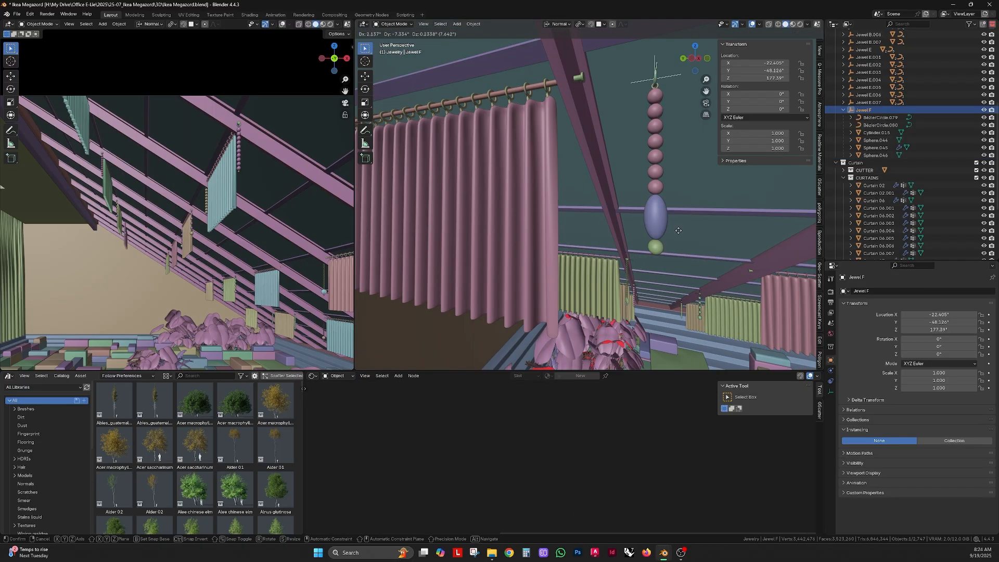
left_click(679, 234)
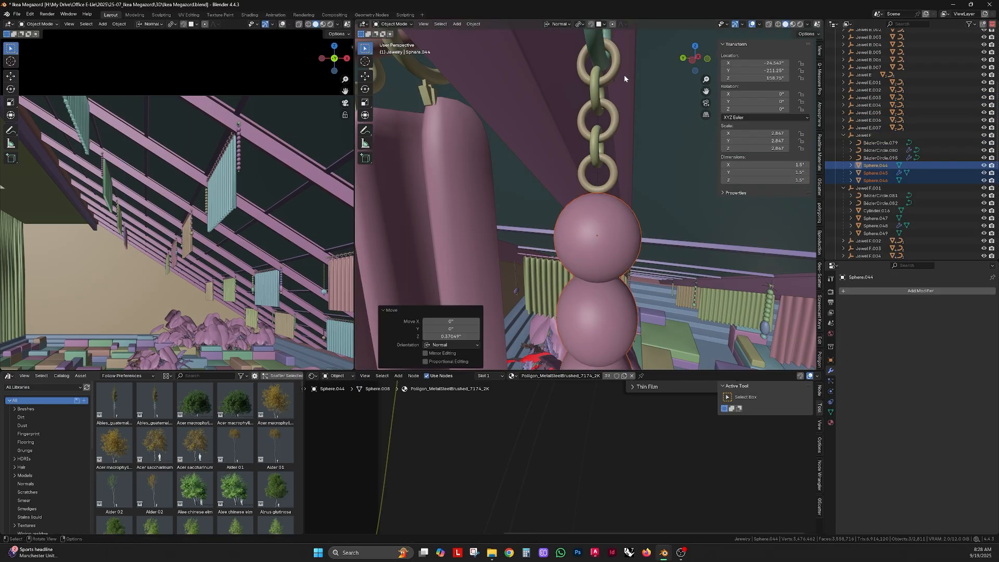
middle_click_drag(623, 73, 594, 108)
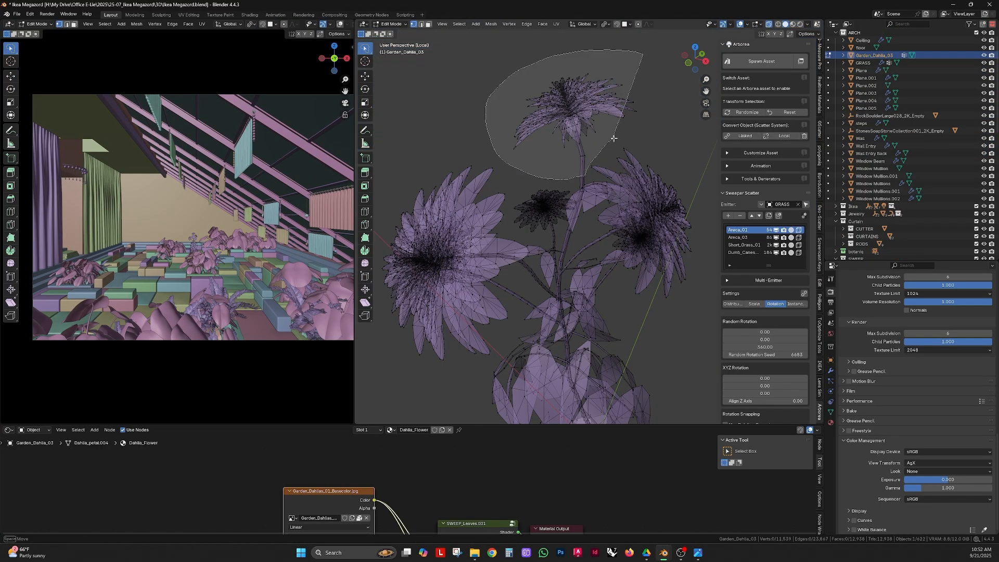
Lasso-select the top bloom of Garden_Dahlia_03 and rotate the single flower Garden_Dahlia_03.001 in front of the back wall
right_click_drag(614, 138, 624, 104, "ctrl")
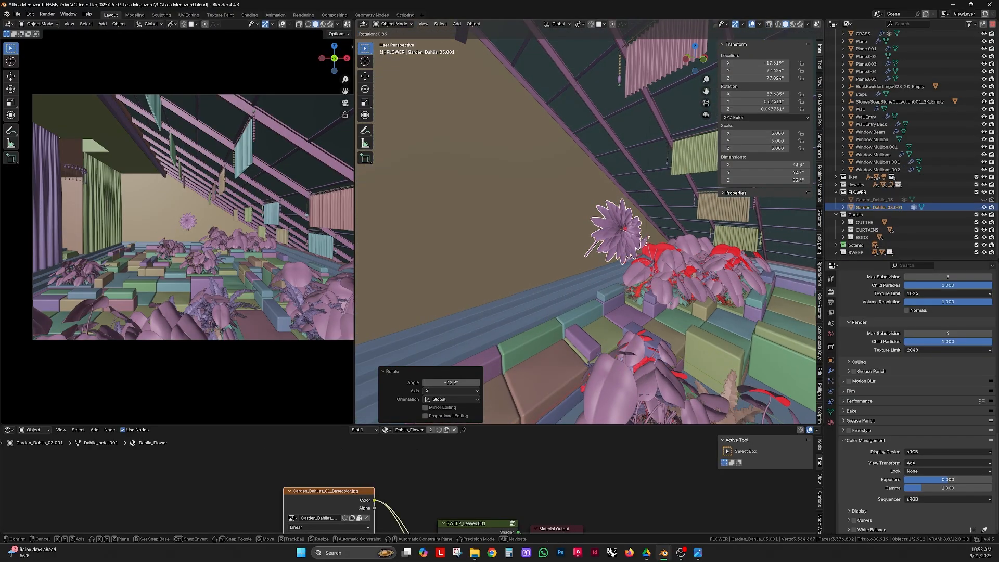
left_click(462, 492)
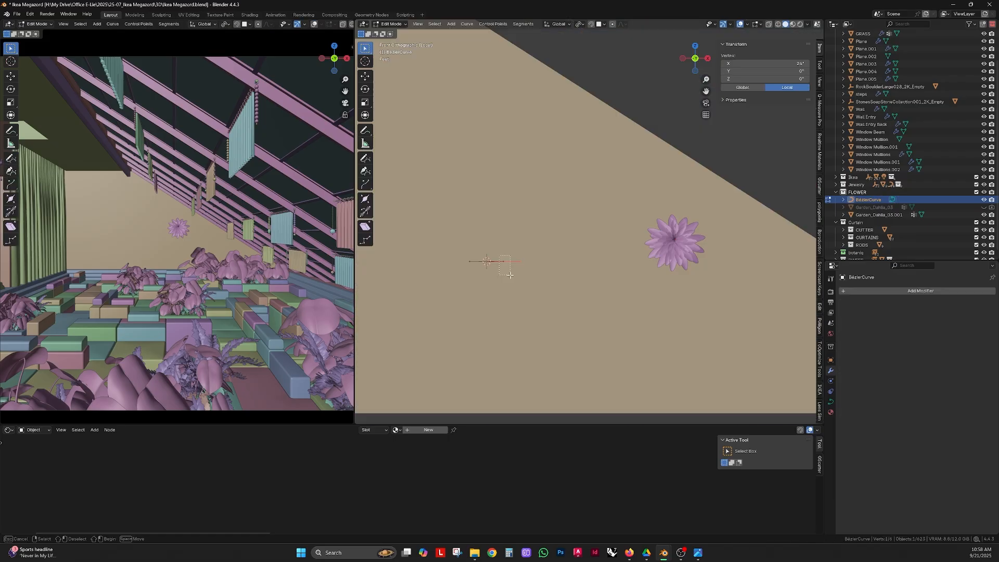
Extrude the Bézier curve's end into a spiral and rotate its innermost control point
key("e")
key("r")
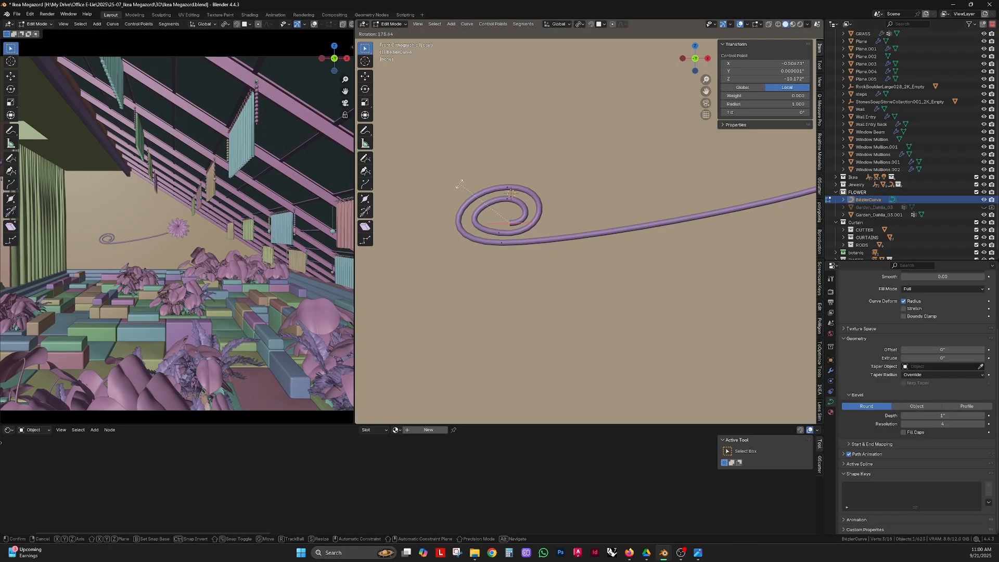
left_click(460, 184)
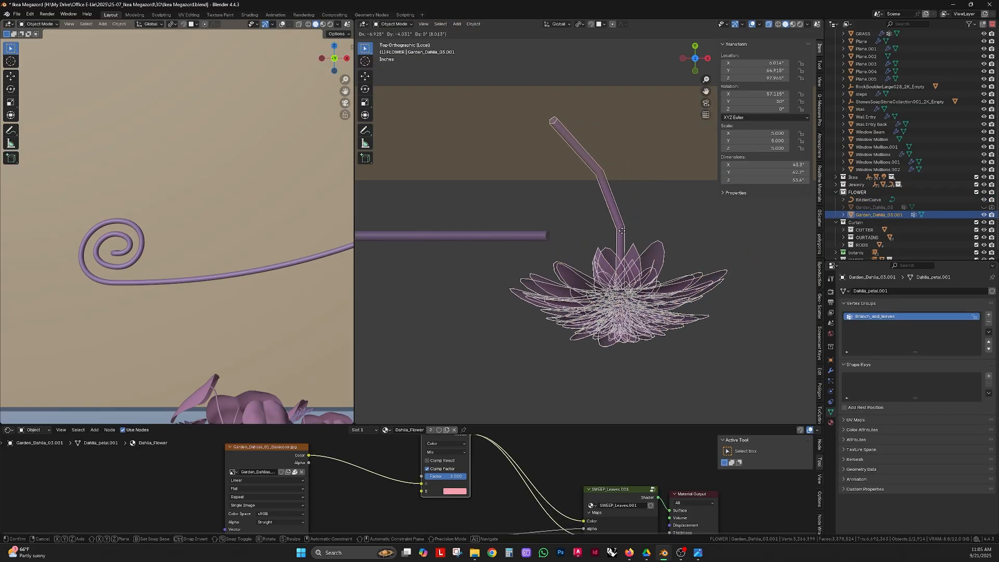
Move the dahlia stem's end vertices onto the end of the Bézier curve tube and select the neighbouring bend of the stem
left_click_drag(537, 95, 569, 132)
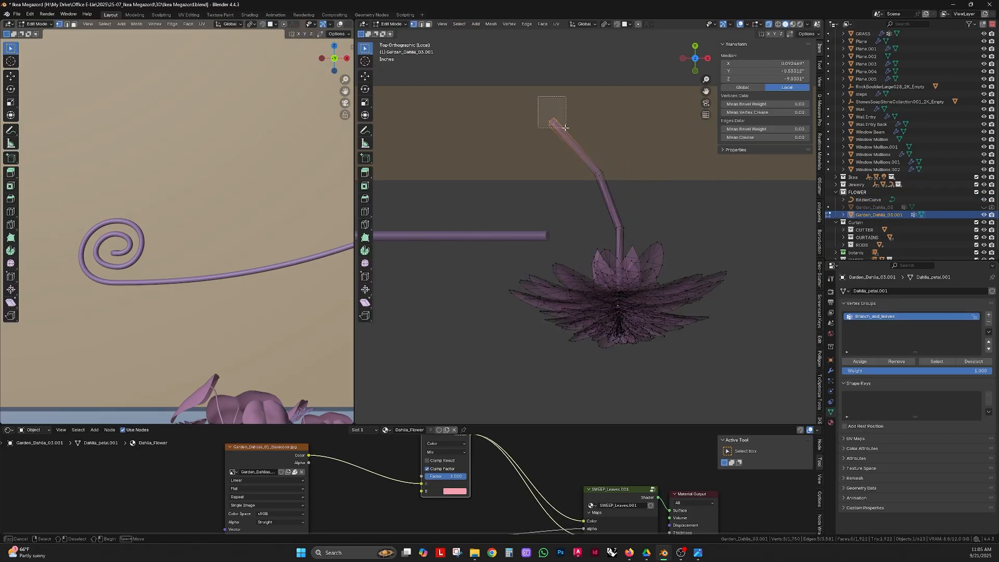
key("g")
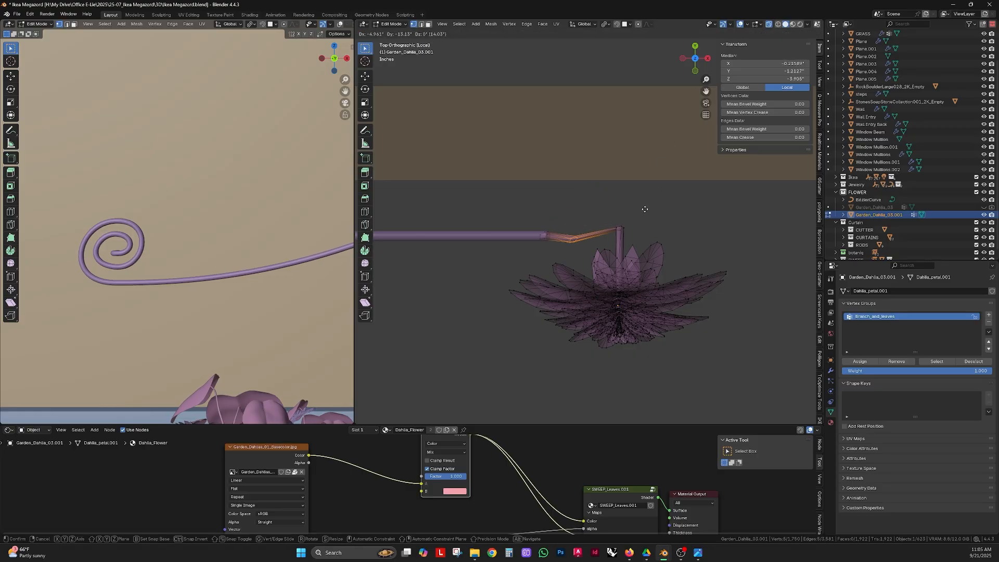
left_click(647, 209)
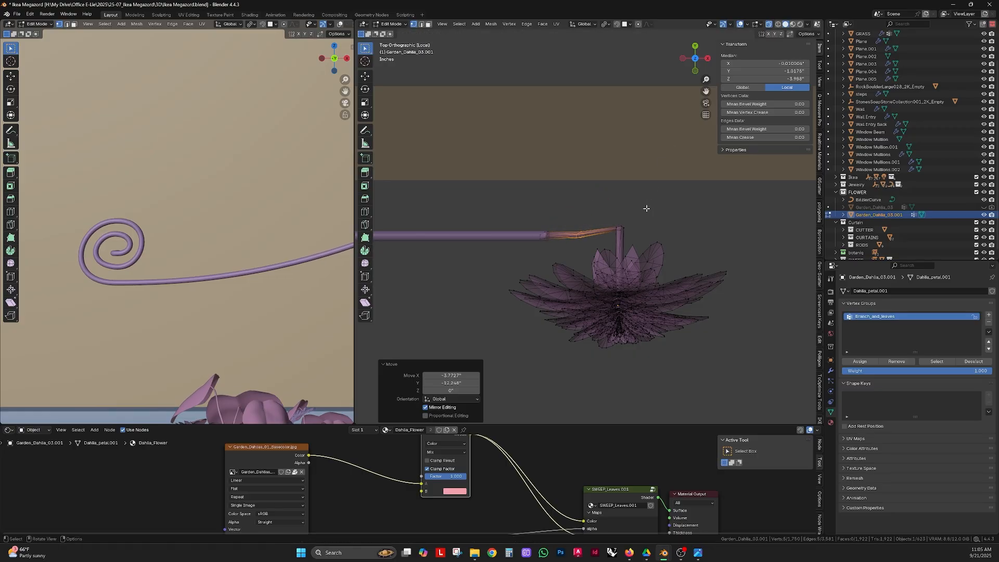
middle_click_drag(647, 209, 652, 182, "shift")
left_click_drag(609, 183, 650, 211)
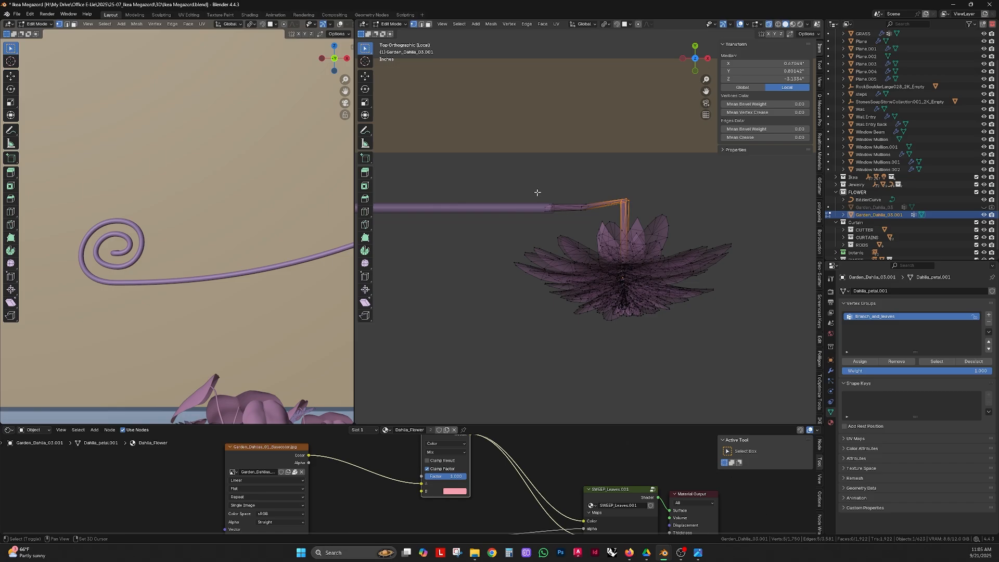
key("ctrl+i")
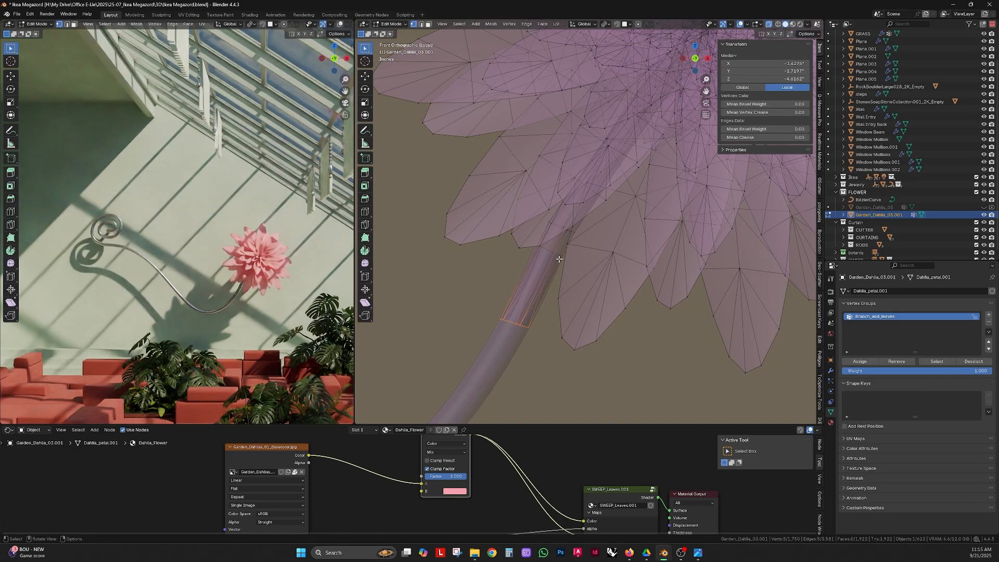
Move the stem's end ring inside the curve tube in top view and scale it to fit the tube's thickness
key("KP_7")
key("g")
left_click(666, 227)
key("s")
left_click(645, 223)
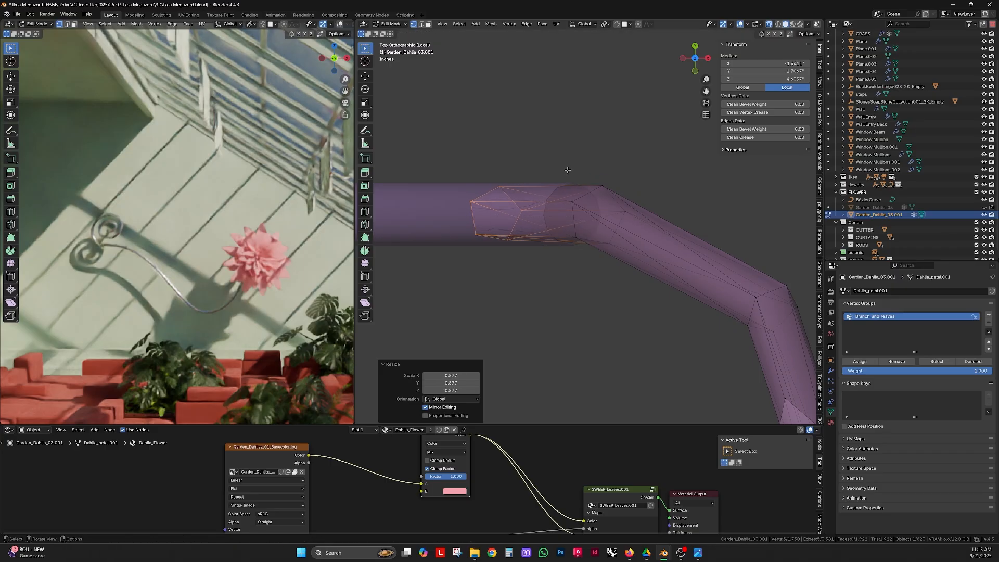
Scale and reposition the next stem ring in top and front view to smooth the bend, with the stem's end ring reselected
left_click_drag(566, 170, 663, 270)
key("s")
left_click(715, 248)
key("g")
left_click(701, 249)
key("KP_1")
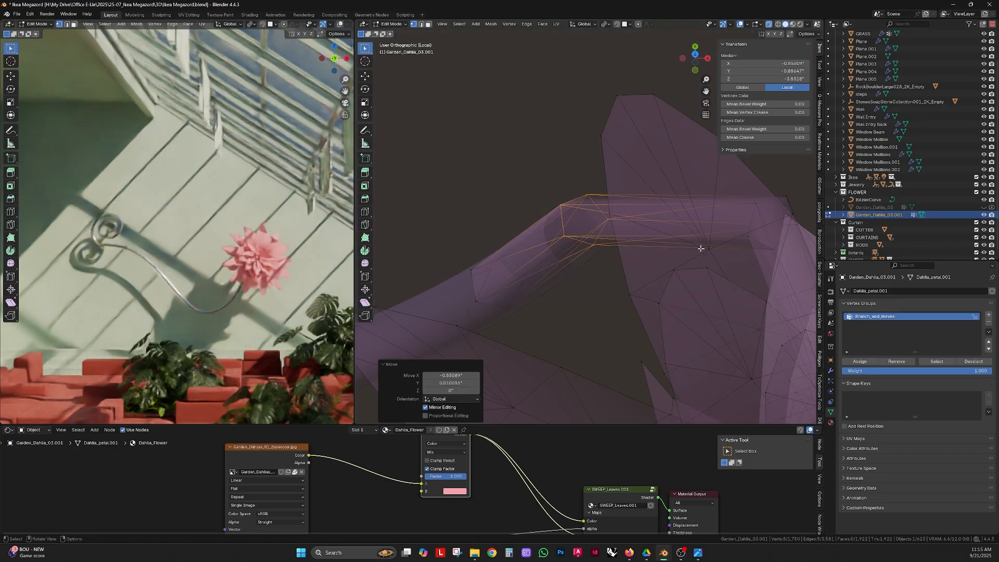
key("g")
left_click(640, 253)
left_click_drag(484, 271, 579, 342)
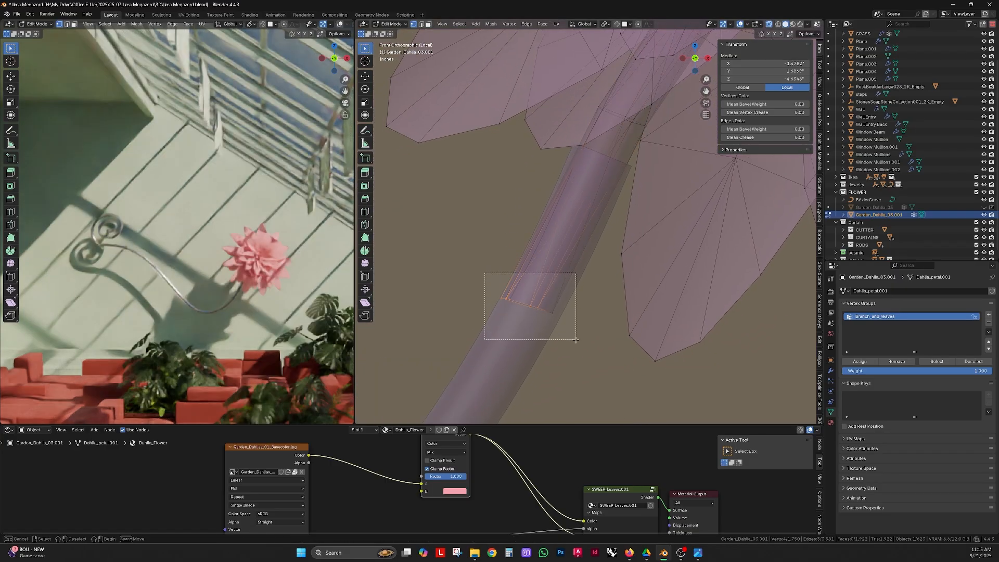
left_click_drag(579, 342, 579, 343)
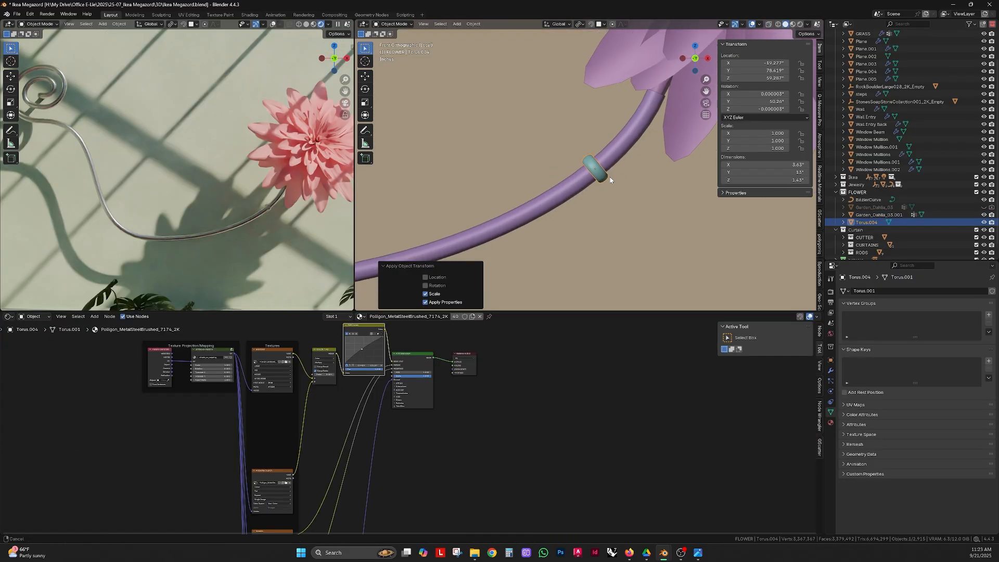
Duplicate the ring Torus.004 twice down the flower stem and rotate the copies to follow the stem's curve
scroll(636, 146, "up", 2)
scroll(636, 145, "up", 1)
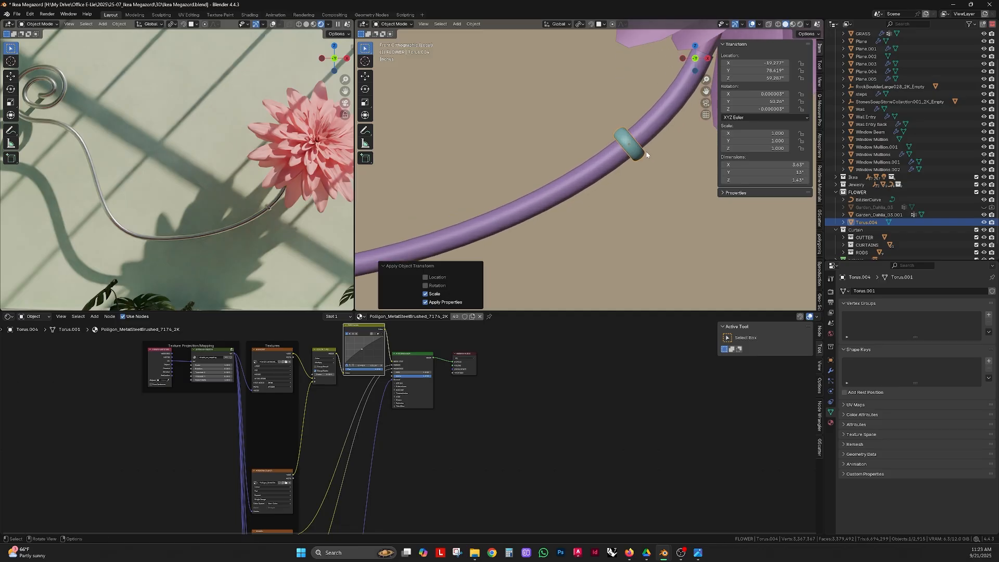
key("shift+d")
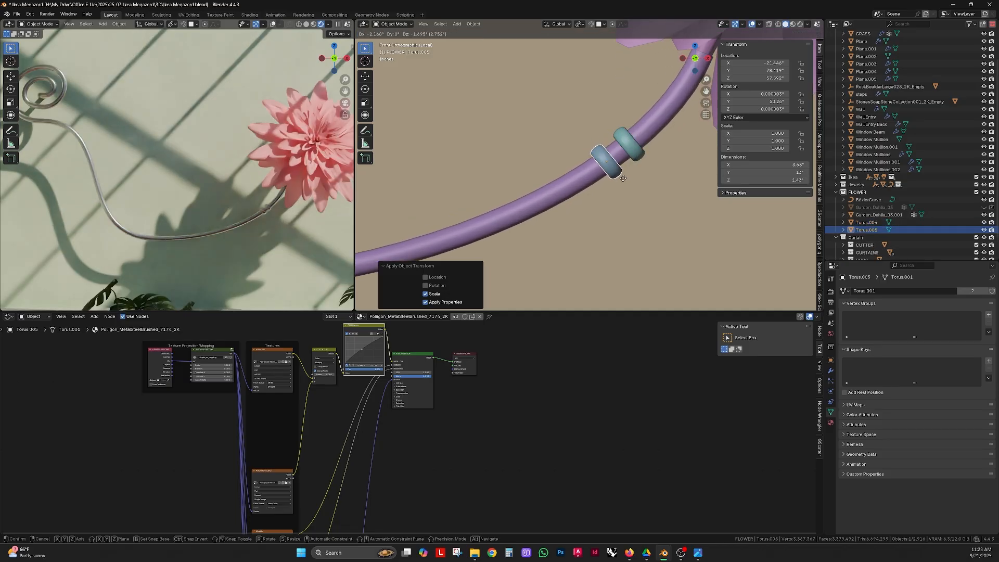
left_click(623, 178)
key("alt+d")
left_click(598, 193)
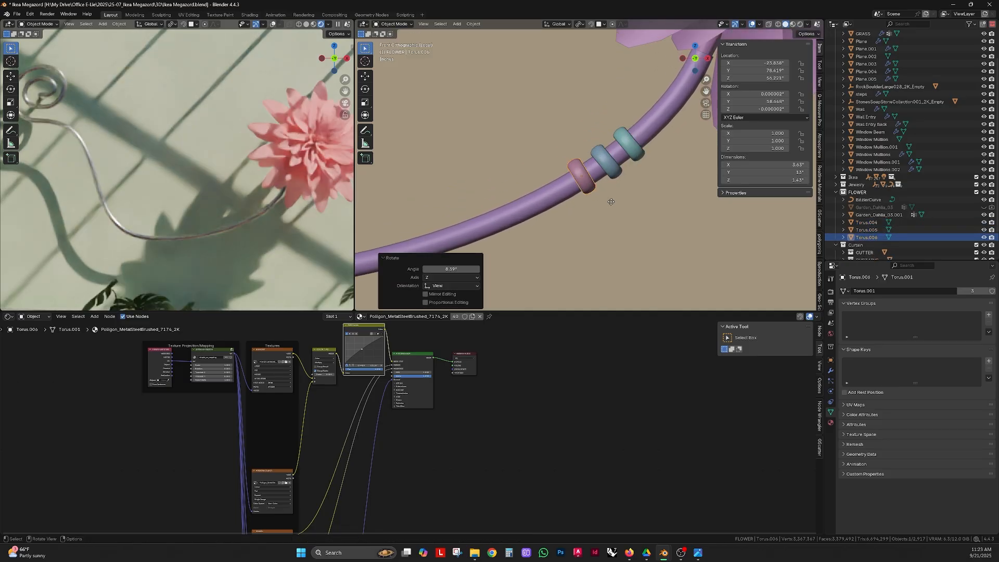
left_click(604, 160)
key("r")
left_click(652, 182)
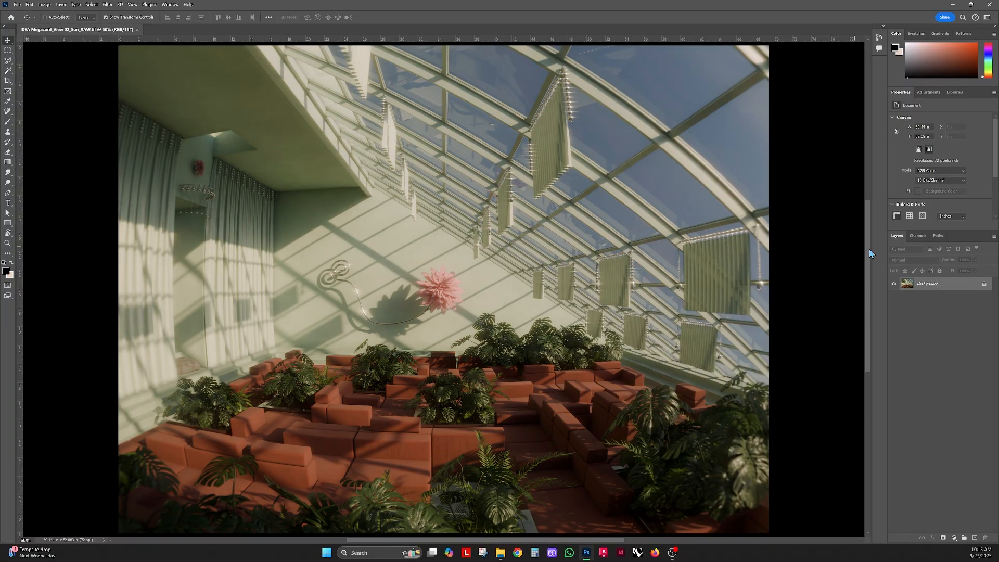
In Photoshop, convert the Background layer to a smart object and darken its lower-left corner with a Camera Raw linear gradient at -0.40 exposure
right_click(950, 286)
left_click(950, 410)
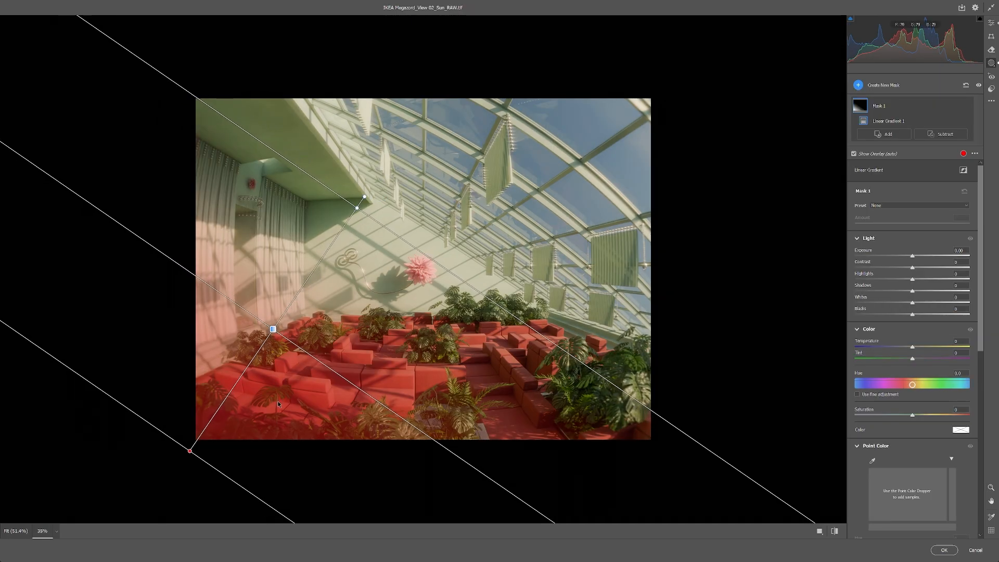
left_click_drag(189, 437, 223, 491)
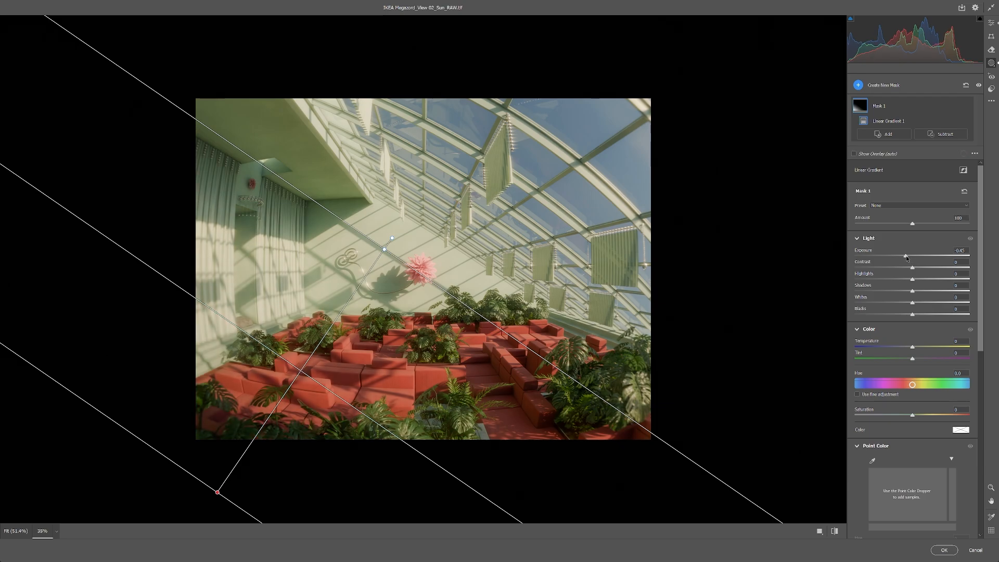
Add a radial gradient mask over the glazed roof and back wall, with exposure +0.20 and a slightly warmer temperature
left_click(888, 86)
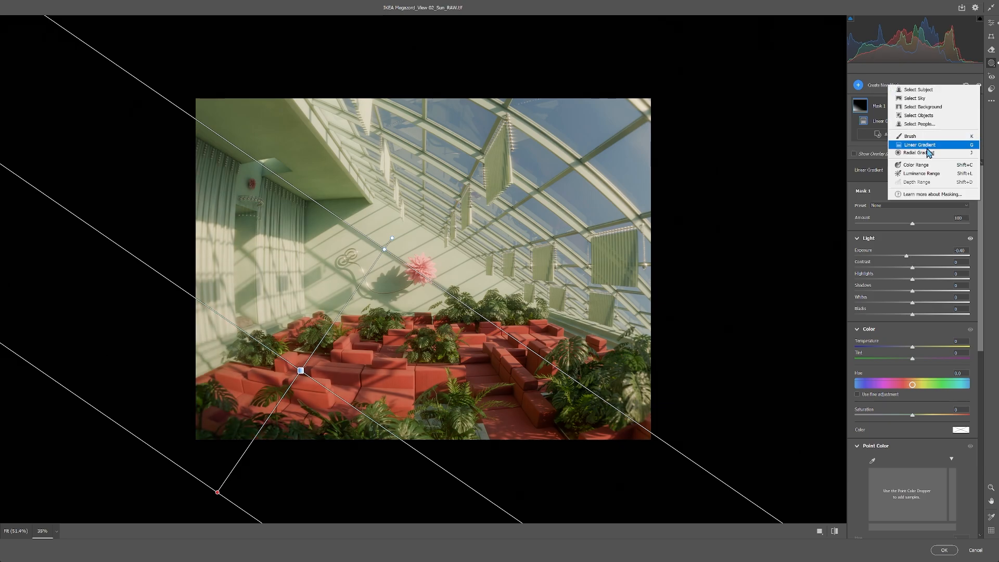
left_click(929, 152)
left_click_drag(542, 195, 488, 219)
left_click_drag(913, 290, 917, 290)
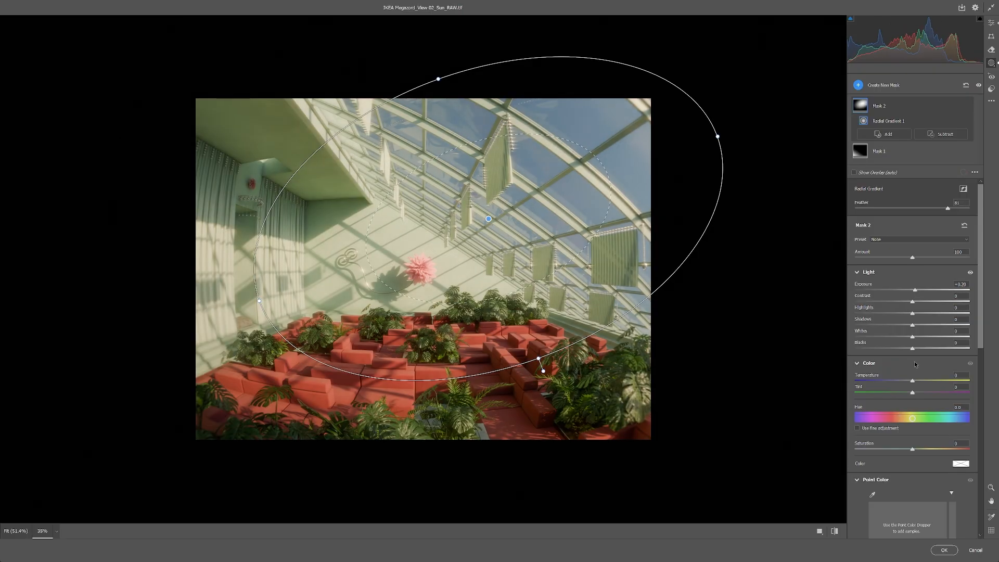
left_click_drag(913, 381, 916, 382)
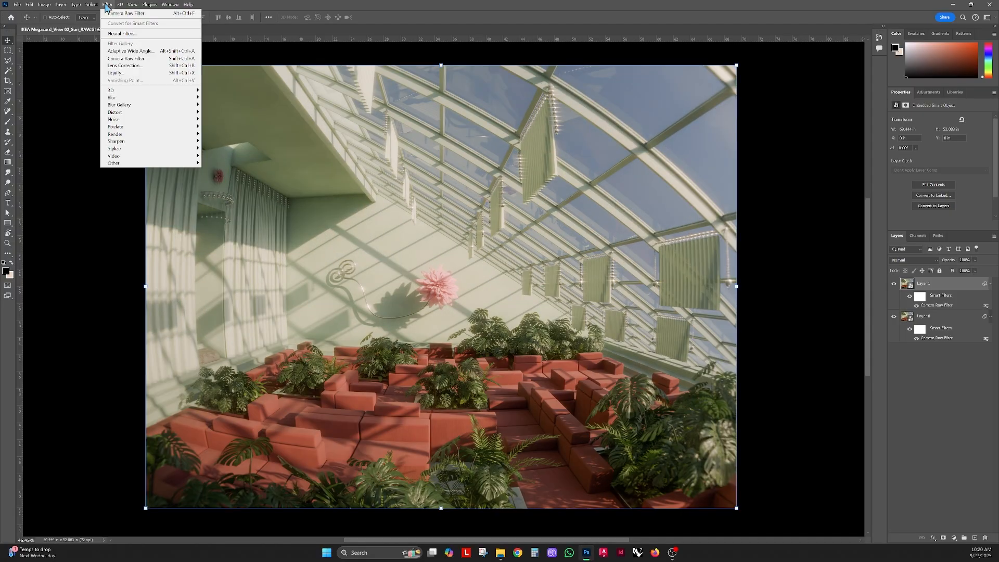
Apply a Gaussian Blur to Layer 1 and blend it as Soft Light at 50% opacity for a glow
mouse_move(172, 100)
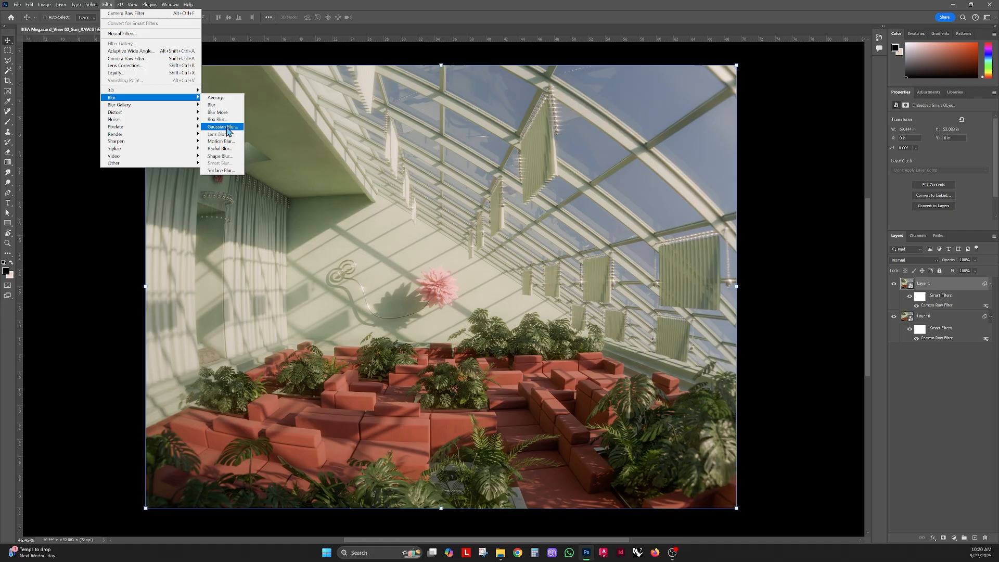
left_click(218, 127)
left_click(493, 197)
left_click(914, 260)
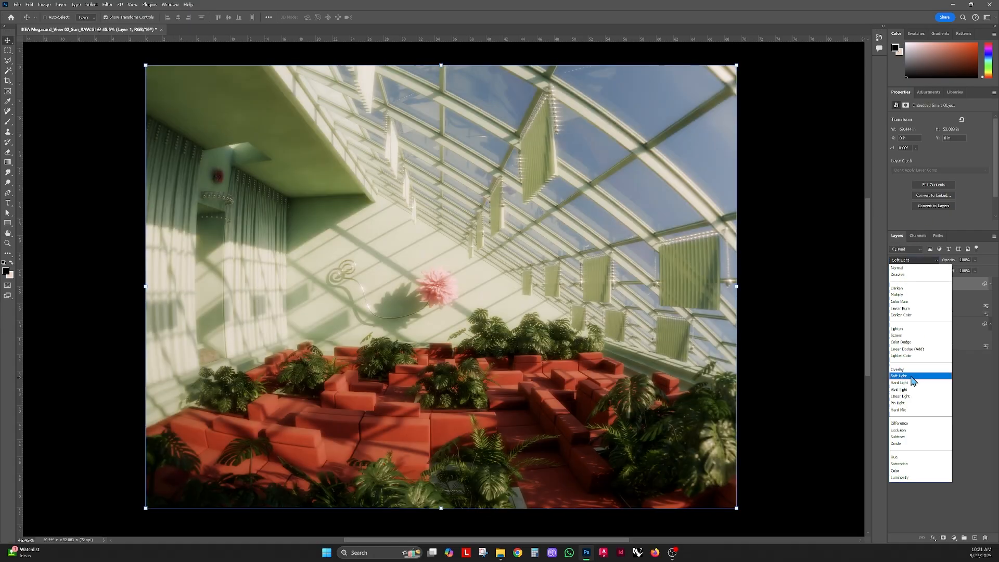
left_click(911, 377)
left_click(969, 260)
type("50")
key("Return")
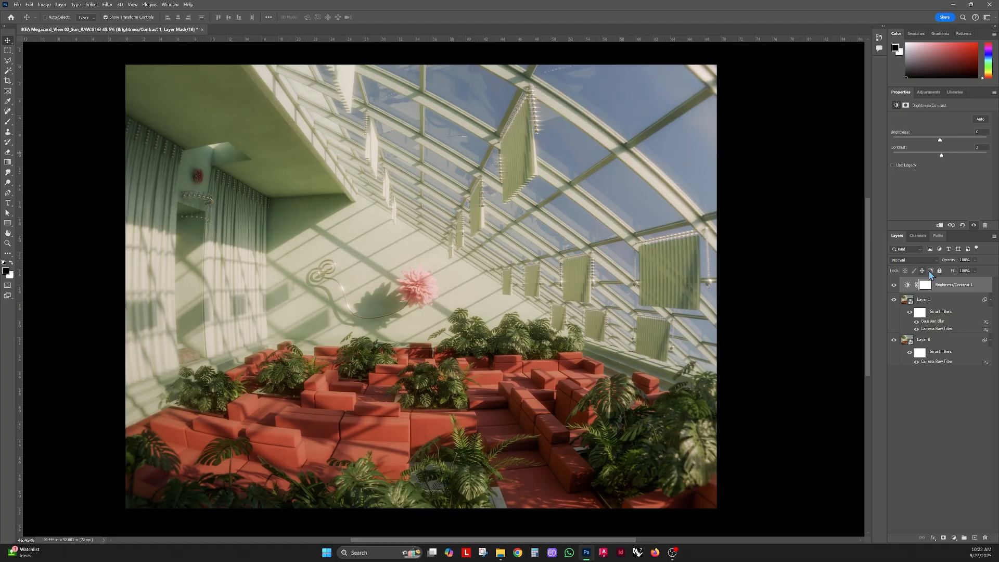
Add a Curves adjustment layer above Brightness/Contrast 1 and fine-tune its RGB, blue and green curves
left_click(954, 538)
left_click(944, 435)
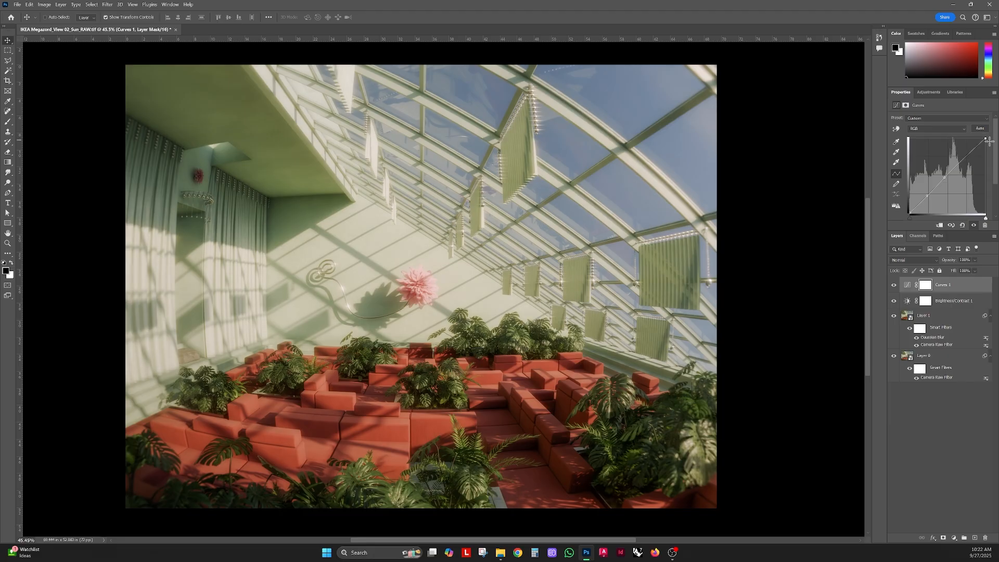
left_click_drag(966, 156, 966, 156)
left_click_drag(921, 199, 921, 201)
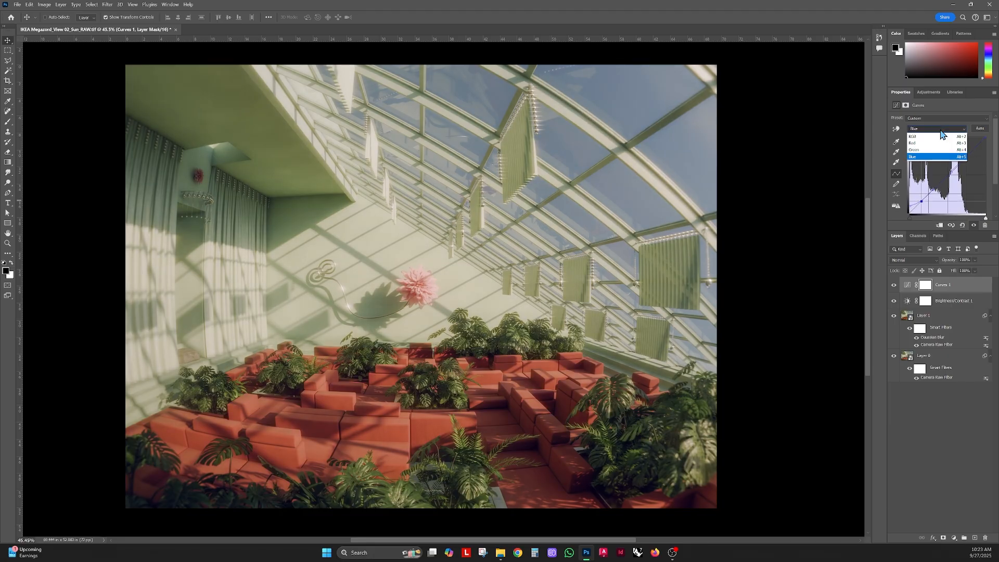
left_click(939, 150)
left_click_drag(909, 212, 912, 213)
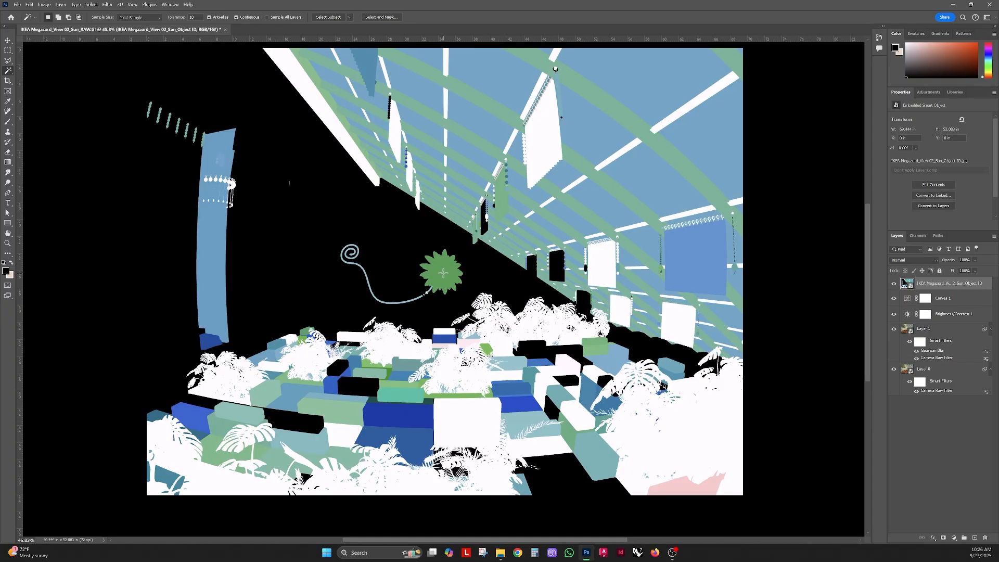
Hide the Object ID layer and add a Curves adjustment masked to the pink flower directly above Layer 0
left_click(894, 283)
left_click(926, 369)
left_click(954, 538)
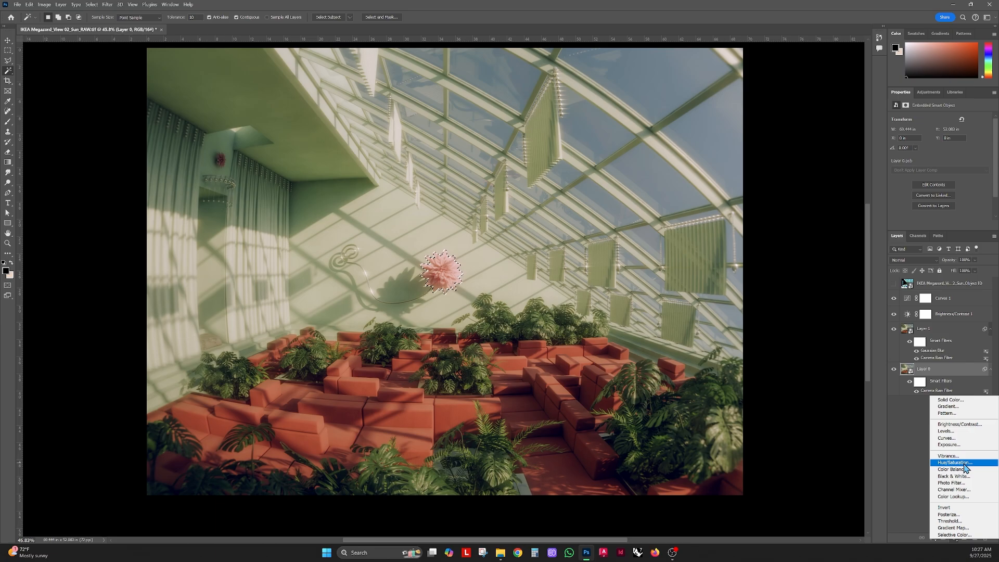
left_click(941, 446)
Move the flower curve's black point inward, lift its midtones and set the adjustment layer's opacity to 75%
left_click_drag(910, 214, 919, 216)
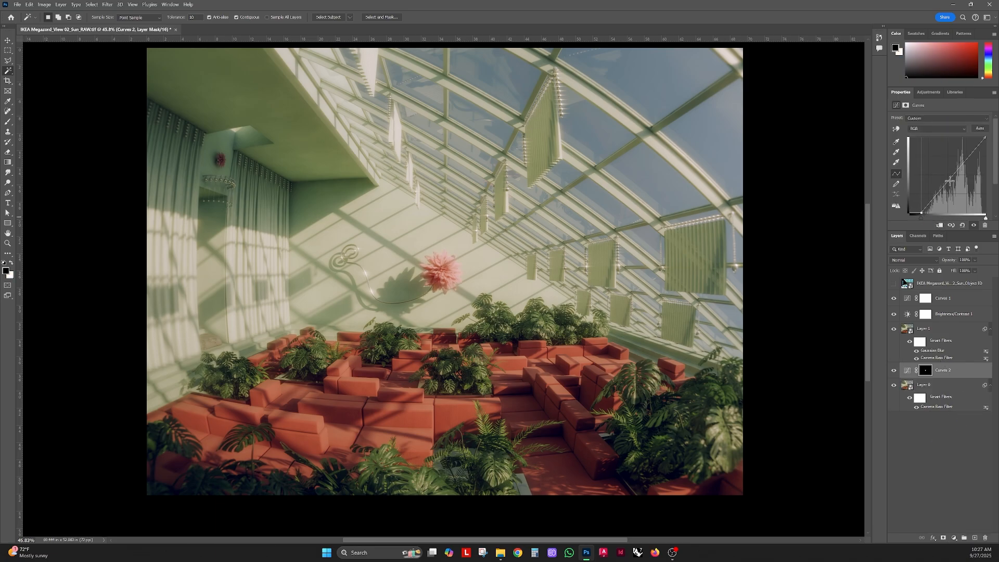
left_click_drag(949, 182, 948, 178)
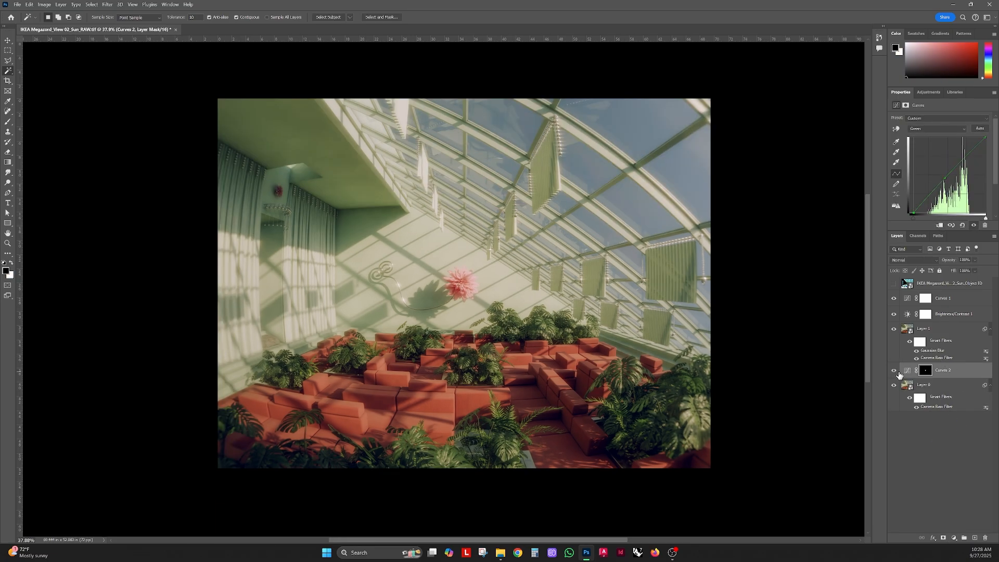
left_click(964, 260)
type("75")
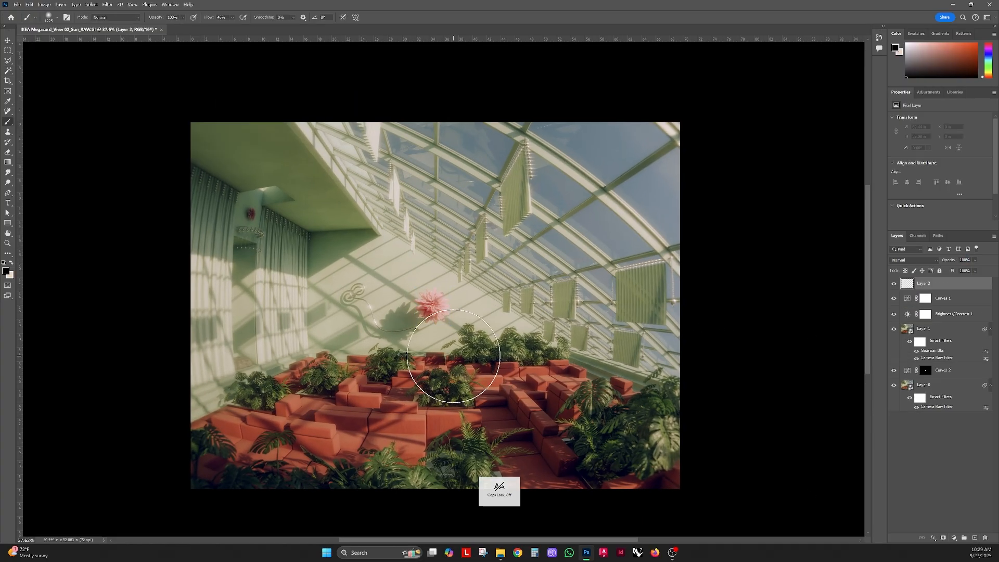
Set Layer 2 to Soft Light and paint black over the seating and foreground plants with varying brush sizes to deepen the shadows
left_click(914, 260)
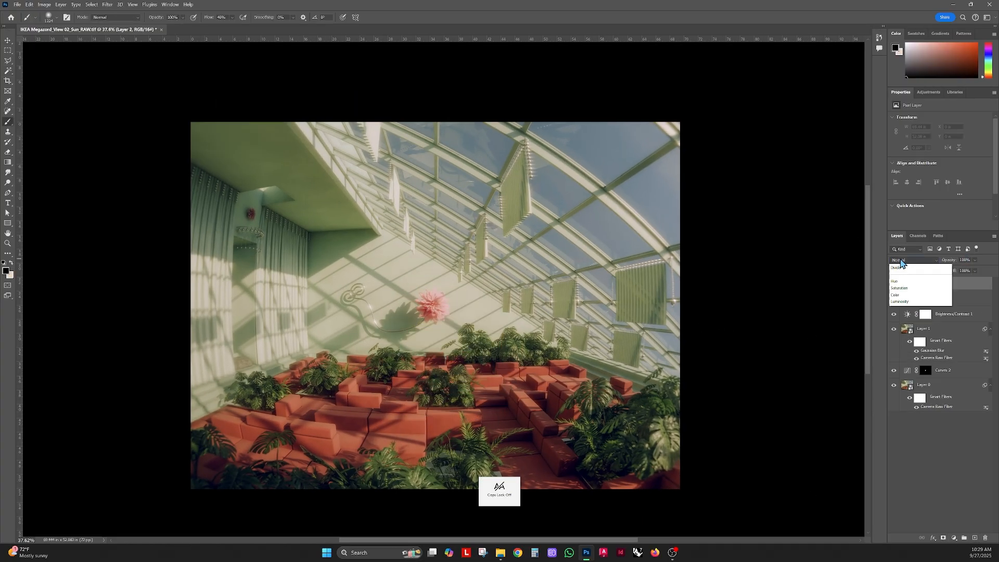
left_click(936, 336)
right_click_drag(437, 381, 482, 381, "alt")
left_click_drag(438, 371, 445, 306)
left_click(490, 408)
right_click_drag(517, 417, 465, 424, "alt")
right_click_drag(402, 326, 373, 326, "alt")
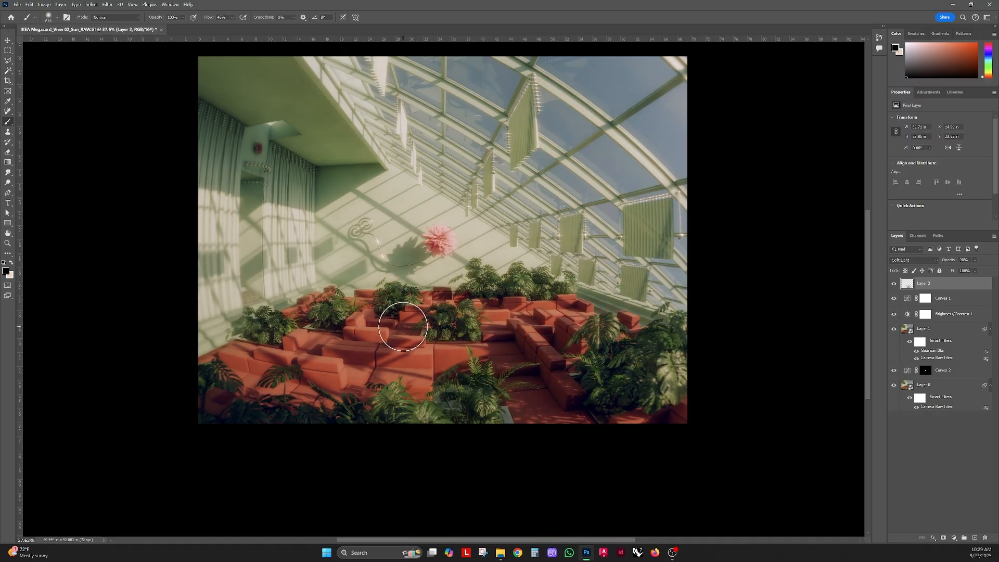
Enlarge the brush and darken the image's upper-left and lower-left corners on Layer 2
right_click_drag(208, 98, 258, 99, "alt")
left_click(229, 104)
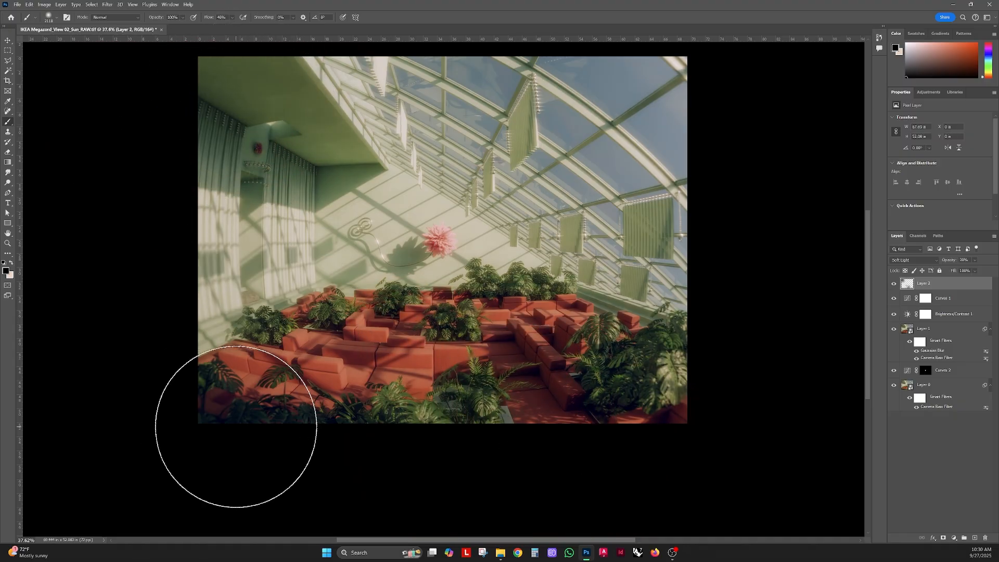
left_click(235, 417)
scroll(285, 488, "down", 1, "alt")
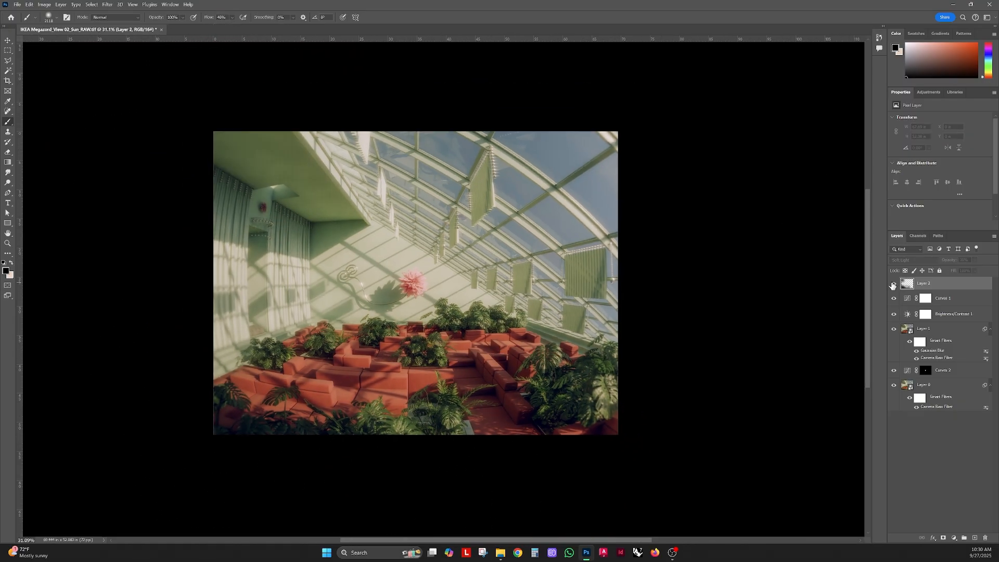
Create a new layer above Layer 2, set its blend mode to Soft Light and select its opacity value for editing
left_click(975, 537)
left_click(919, 261)
left_click(919, 376)
left_click(965, 259)
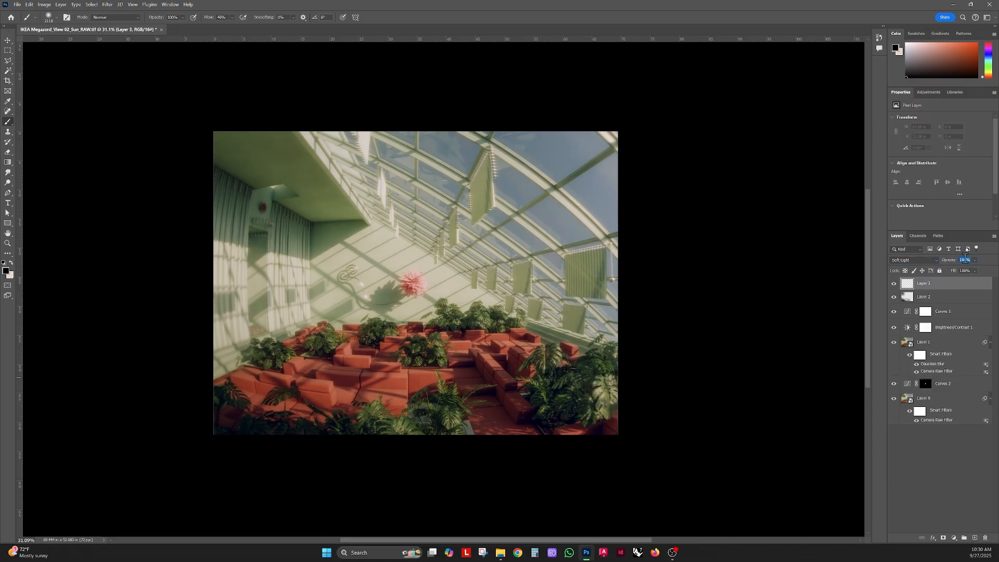
Sample the light colour of a hanging curtain and paint highlights over the flower, entry curtains and hanging curtains with smaller brushes
left_click(365, 141, "alt")
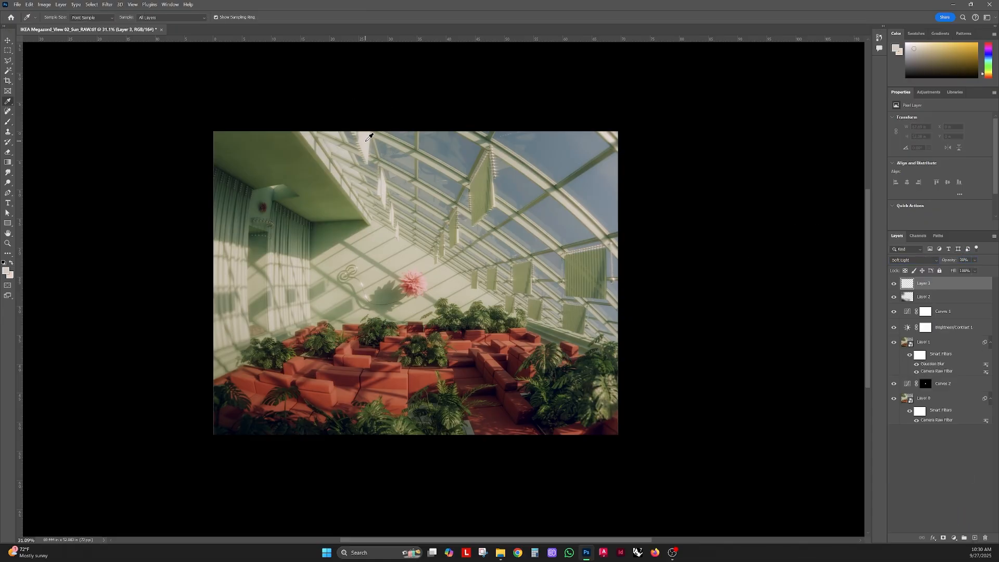
left_click(408, 275)
right_click_drag(310, 289, 266, 289, "alt")
right_click_drag(385, 161, 375, 162, "alt")
right_click_drag(492, 168, 477, 164, "alt")
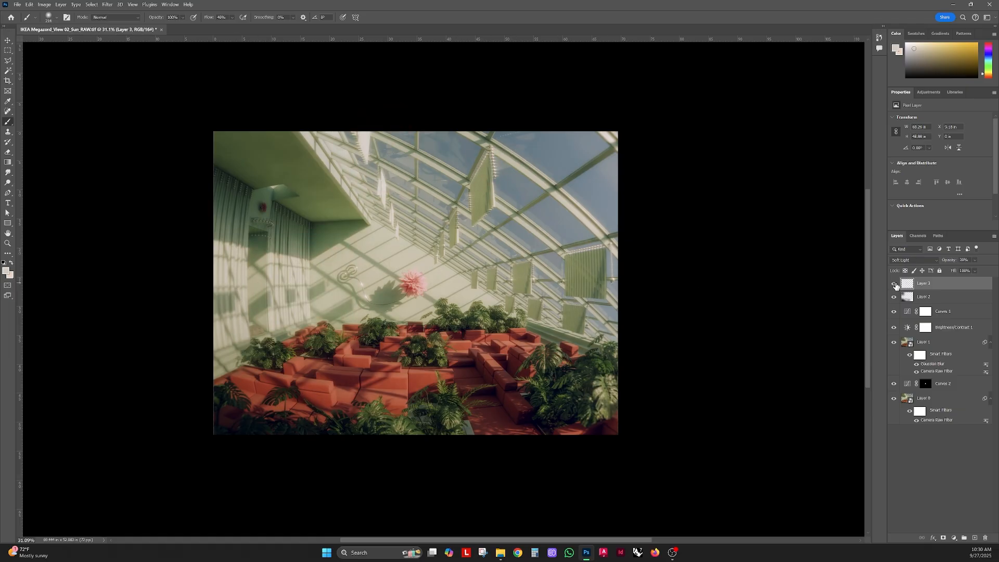
Enlarge the brush and paint soft light highlights over the red seating and plants on Layer 3
right_click_drag(546, 273, 554, 273, "alt")
scroll(466, 376, "up", 5, "alt")
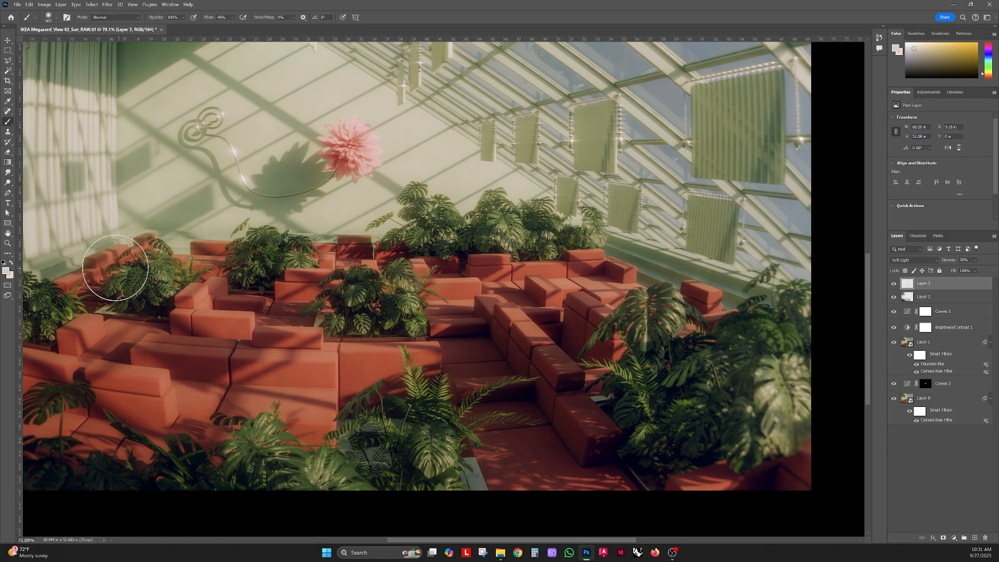
left_click_drag(239, 254, 295, 316)
scroll(294, 232, "down", 4, "alt")
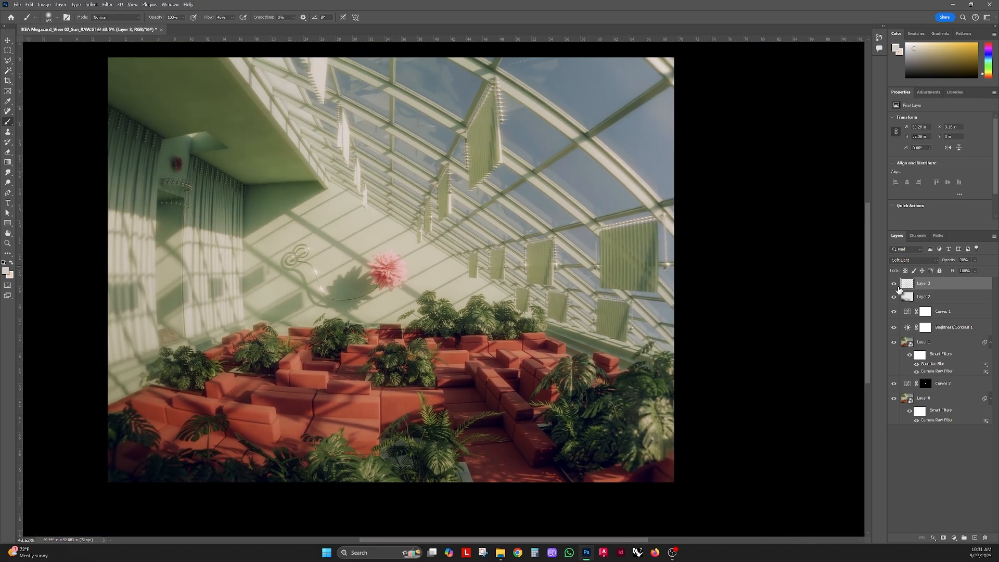
Compare the image with and without the painted highlights of Layer 3
left_click(894, 285)
left_click(895, 284)
scroll(497, 303, "down", 1, "alt")
left_click_drag(503, 301, 488, 318)
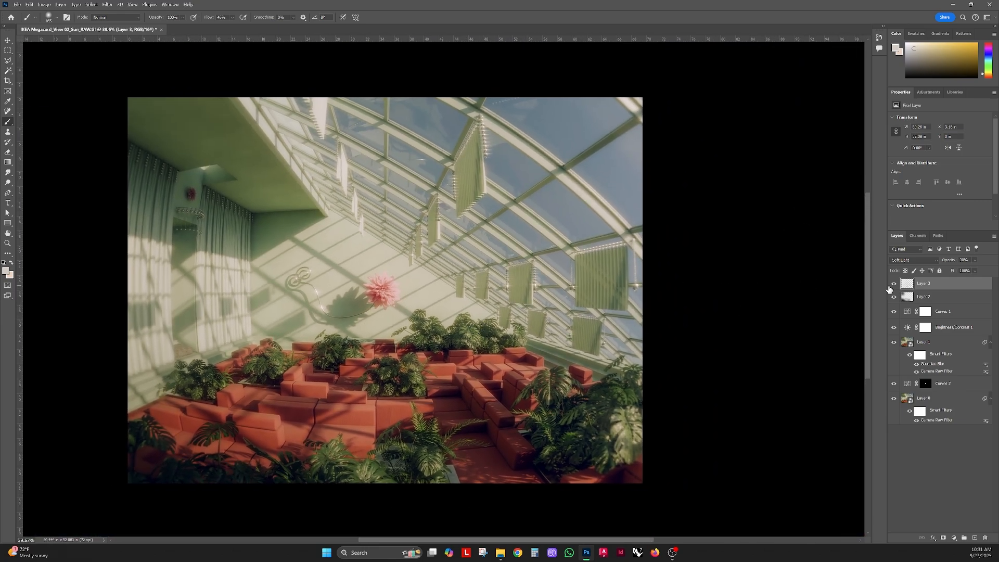
left_click(893, 285)
left_click(894, 286)
left_click(894, 285)
left_click(894, 285)
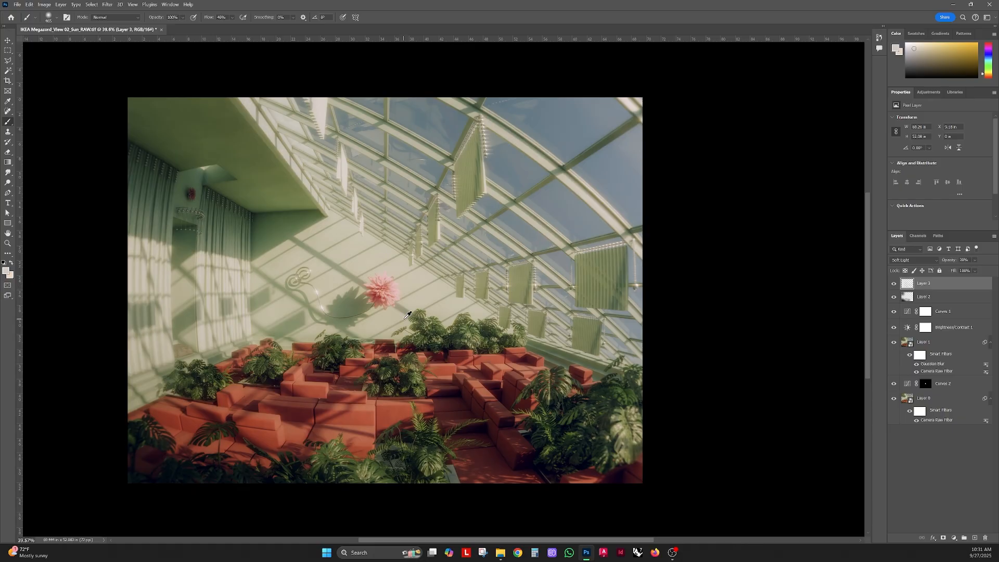
left_click(895, 285)
left_click(894, 284)
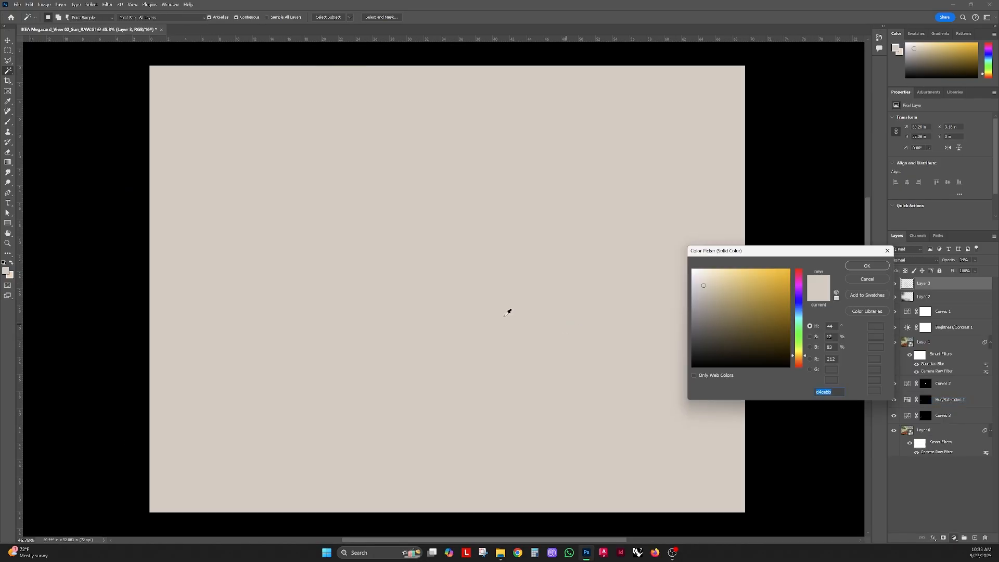
Set the new solid colour fill above Layer 3 to a neutral mid grey
left_click_drag(700, 319, 682, 319)
key("Return")
Convert the grey fill layer to a smart object and add 5% monochromatic Gaussian noise
left_click(107, 5)
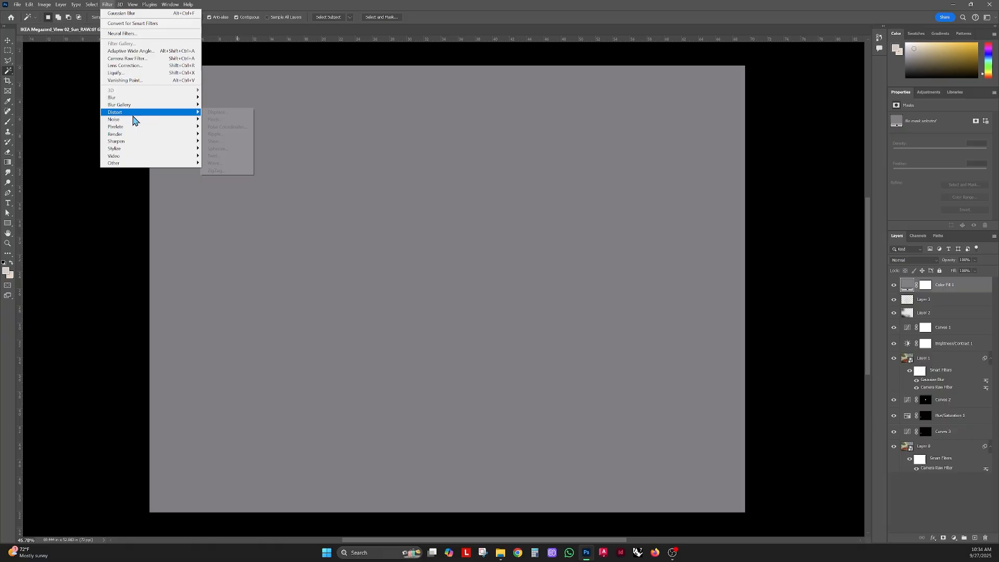
mouse_move(135, 119)
left_click(224, 120)
key("Escape")
left_click(106, 4)
left_click(225, 120)
left_click(500, 267)
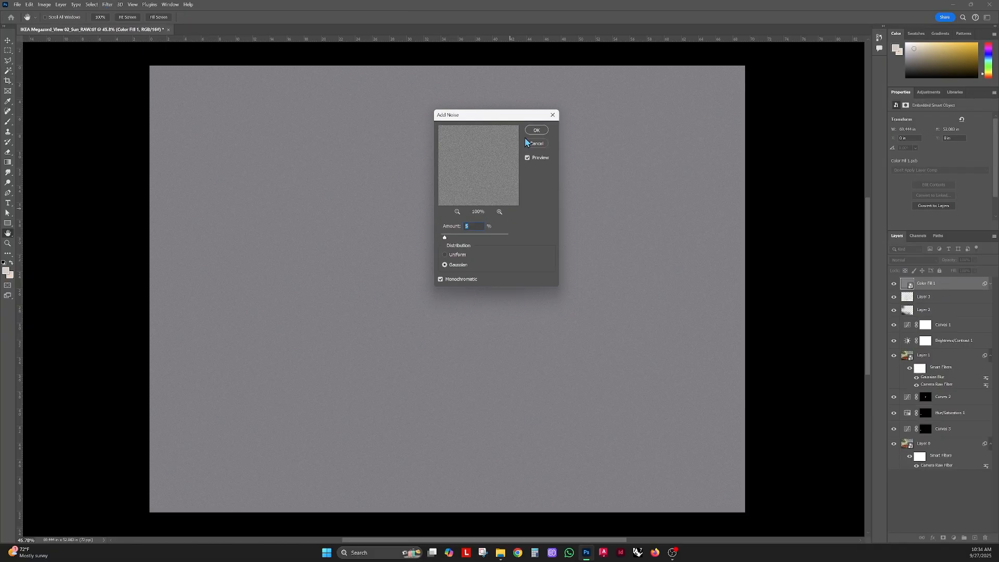
left_click(539, 131)
Try the Soft Light blend mode on the grey noise layer and examine the grain up close
left_click(919, 260)
left_click(899, 376)
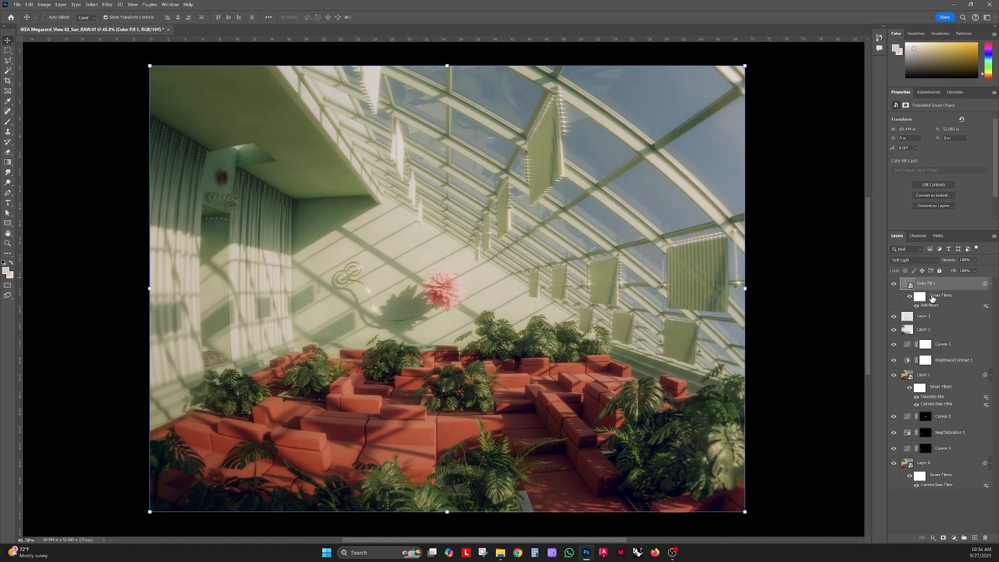
scroll(472, 294, "up", 5, "alt")
scroll(473, 295, "down", 8, "alt")
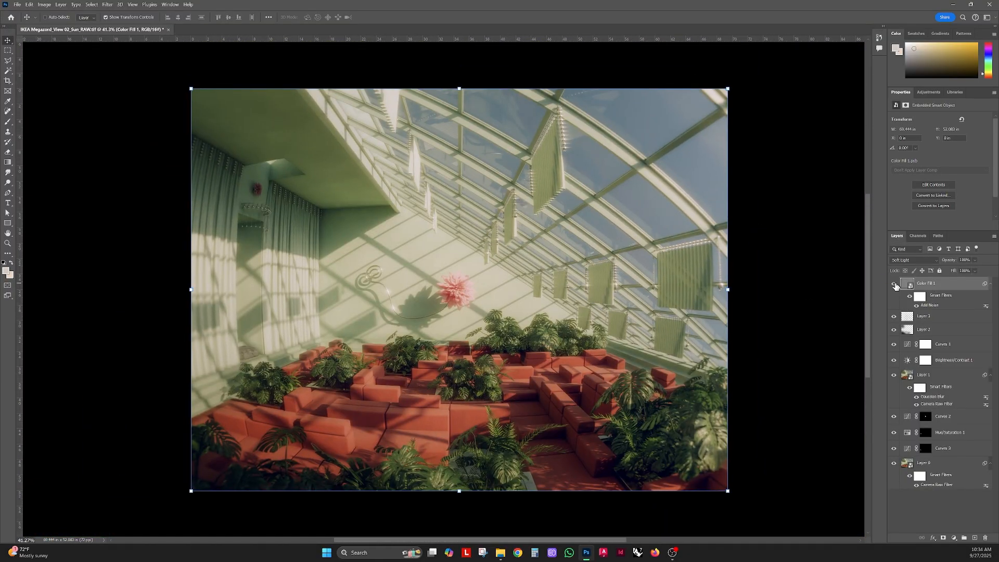
Set the grey noise layer's blend mode to Overlay and check the grain over the whole image
scroll(305, 261, "up", 6, "alt")
left_click(914, 259)
left_click(910, 375)
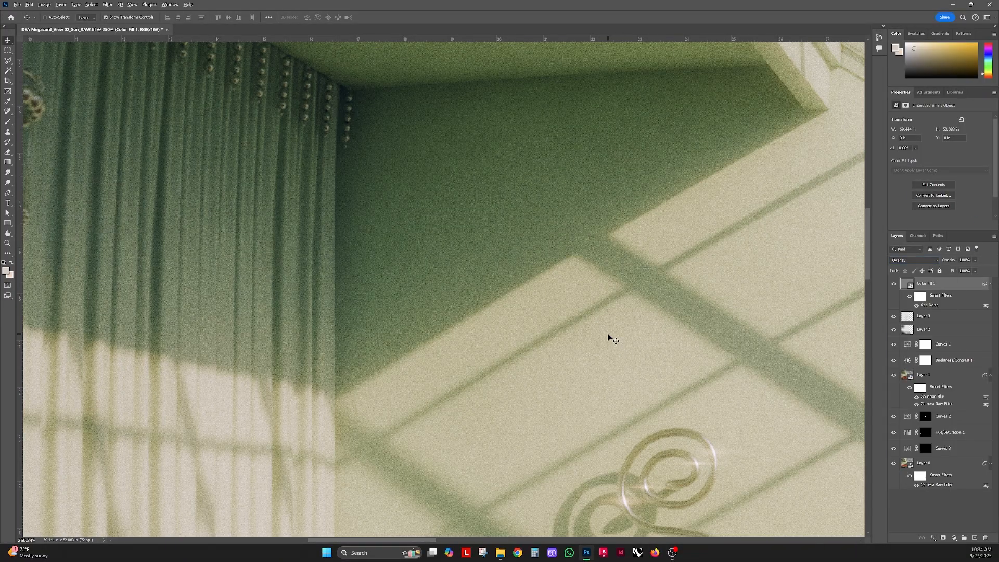
scroll(483, 334, "down", 4, "alt")
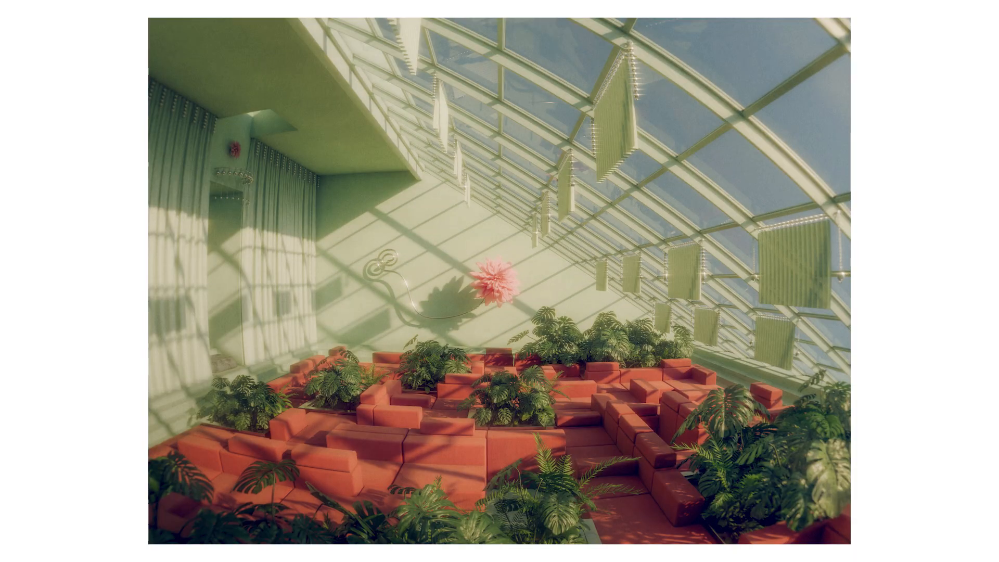